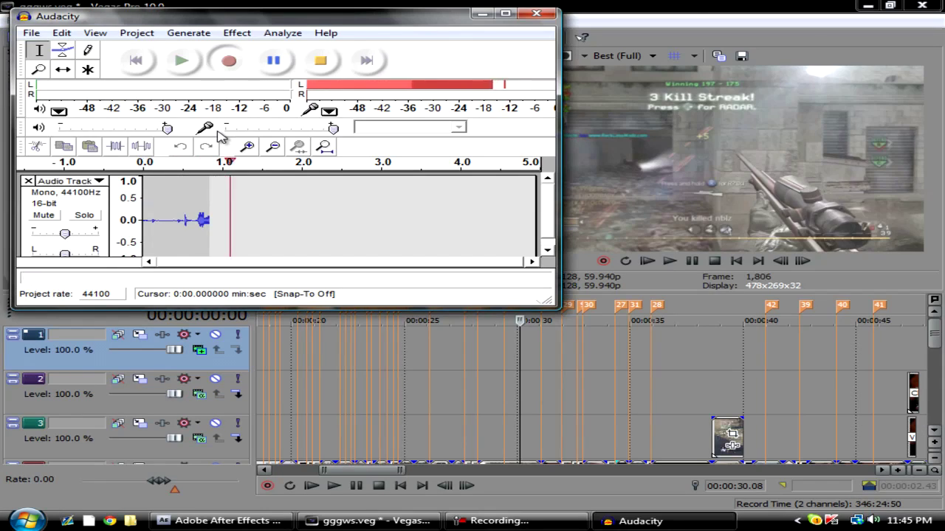
Bring the Vegas Pro timeline forward and zoom in on marker 8, where the red scope clip starts on track 4
left_click(483, 14)
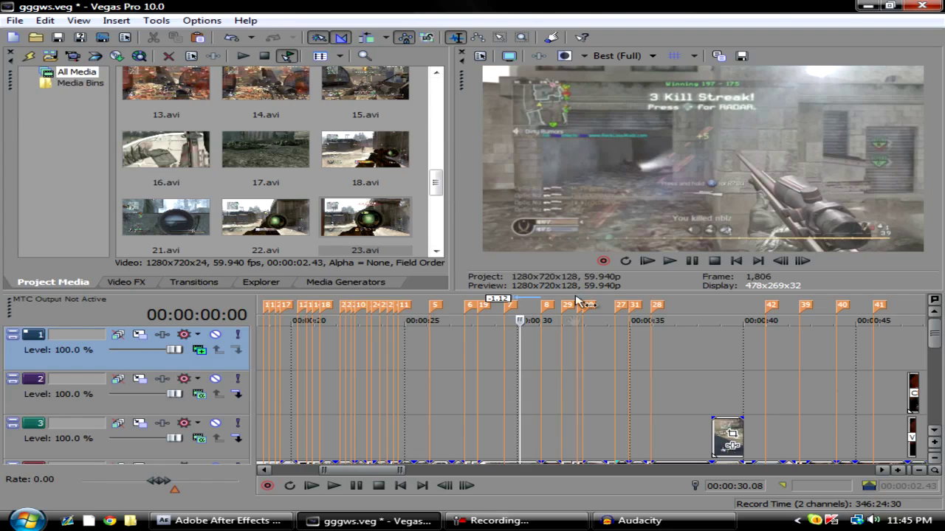
left_click(479, 363)
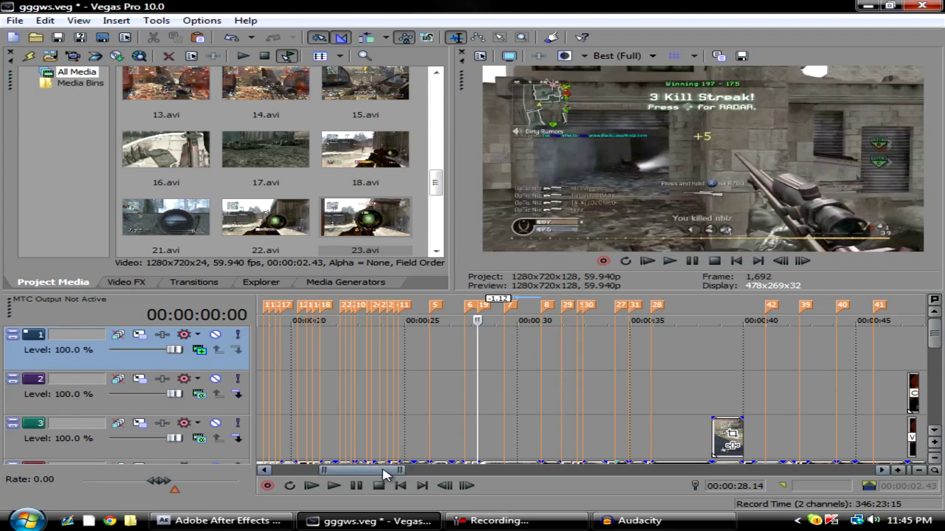
left_click_drag(934, 340, 937, 362)
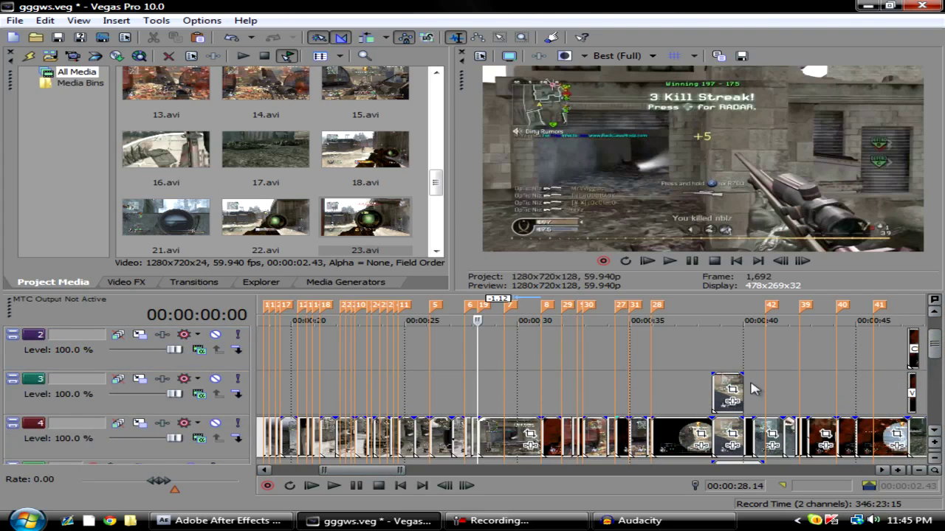
left_click_drag(375, 471, 381, 471)
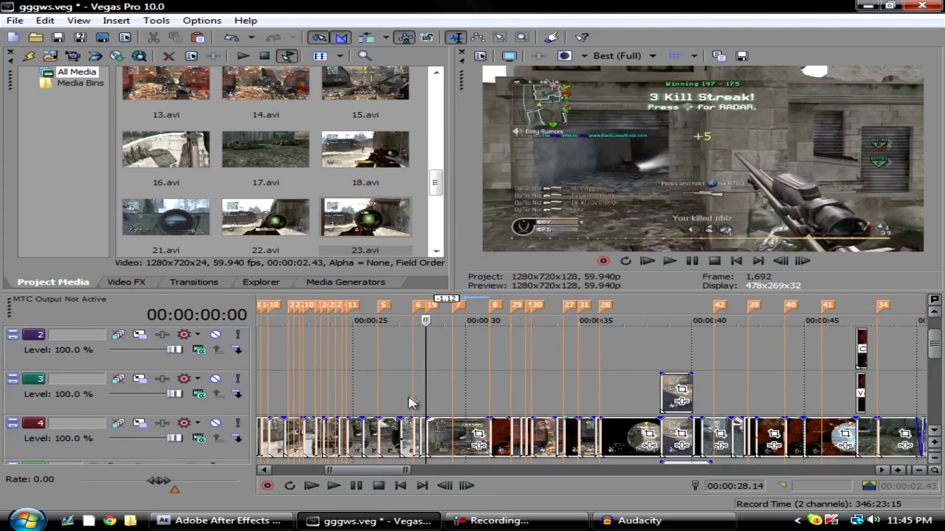
left_click(443, 388)
left_click(486, 393)
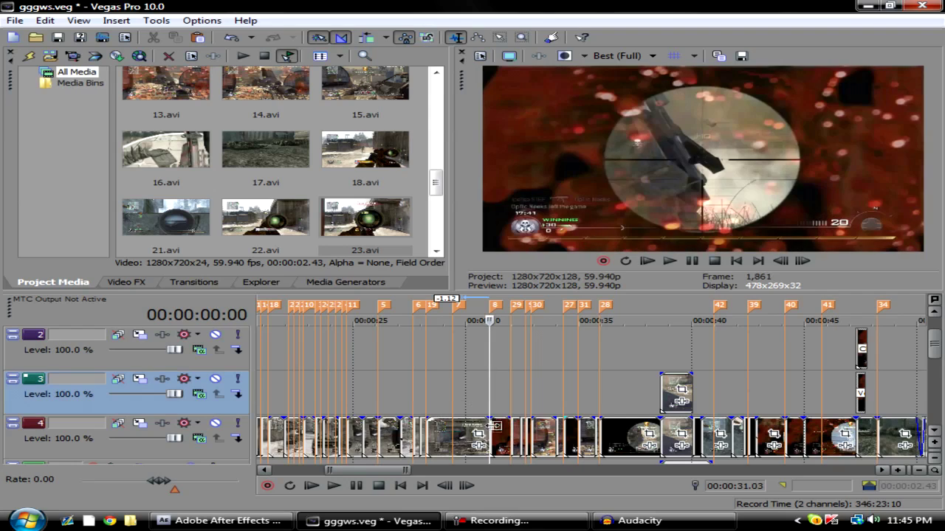
left_click(493, 427)
left_click(899, 470)
left_click(898, 470)
left_click(898, 470)
left_click(898, 470)
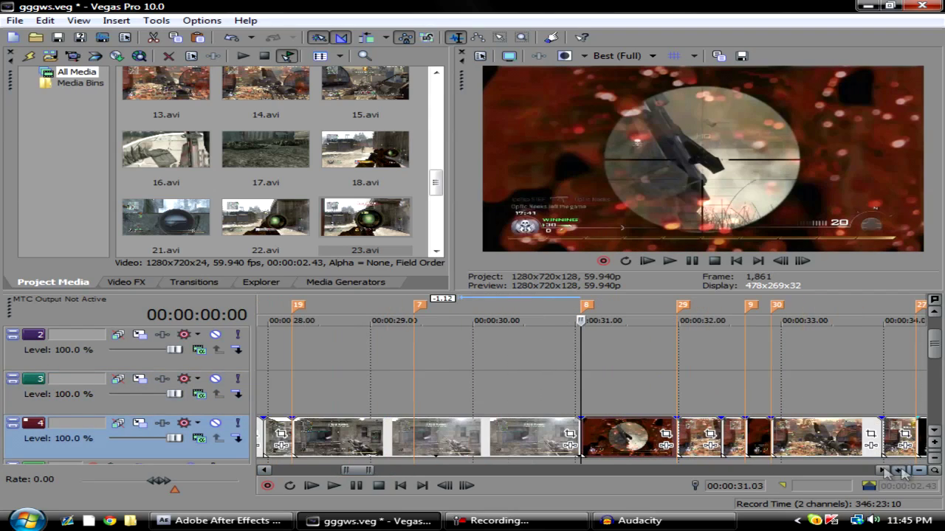
Place the cursor on the first frame of the red scope clip at marker 8, 00:00:31.03
left_click(552, 411)
left_click(584, 442)
left_click(559, 435)
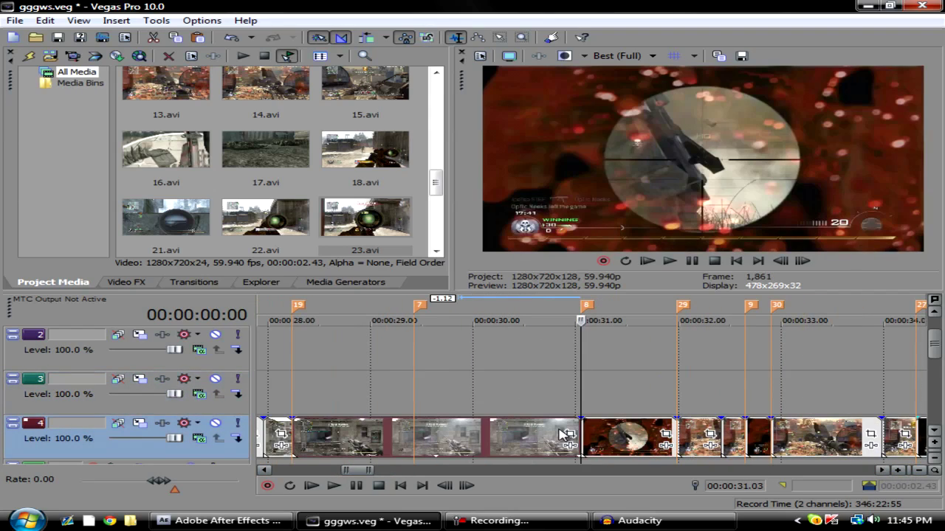
left_click(563, 448)
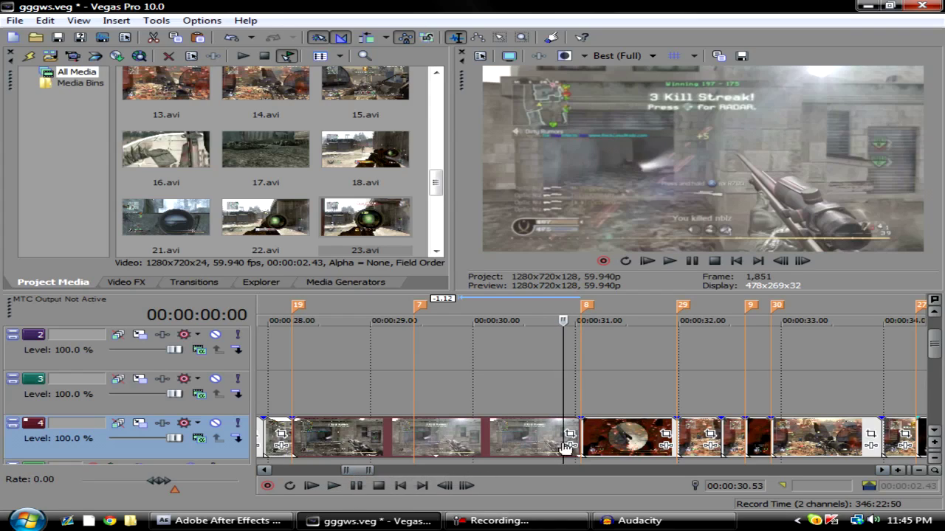
left_click_drag(581, 432, 583, 433)
left_click(582, 432)
key("Left")
key("Right")
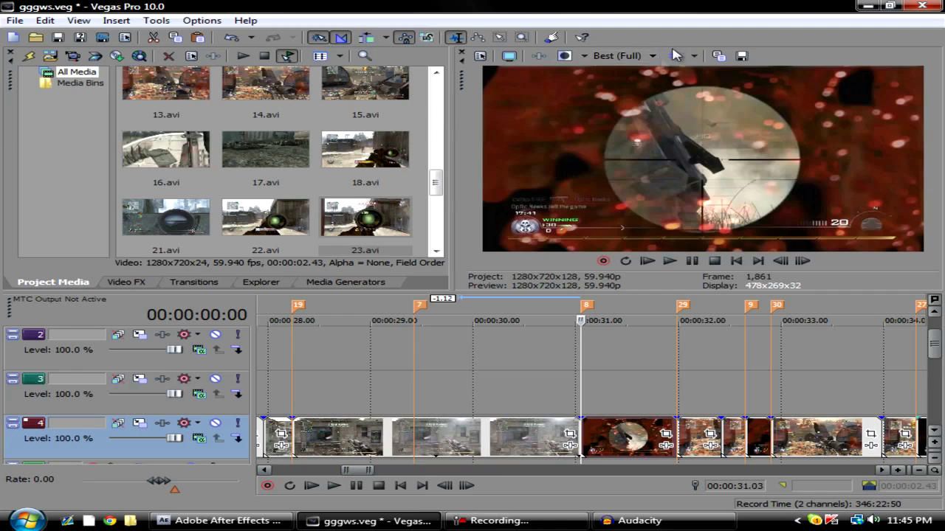
Set the preview quality to Best (Full) and save a snapshot of the scope frame to the Desktop as Image5 in JPG format
left_click(624, 56)
mouse_move(642, 114)
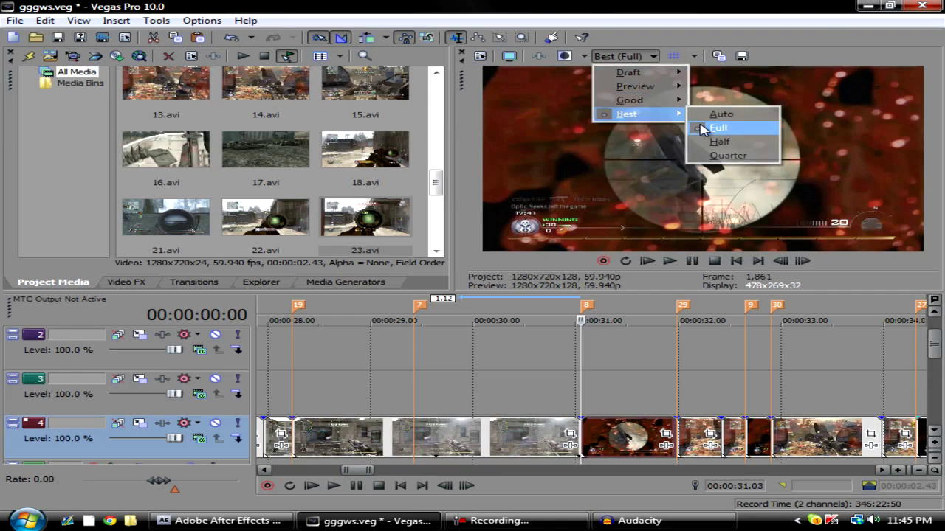
left_click(705, 128)
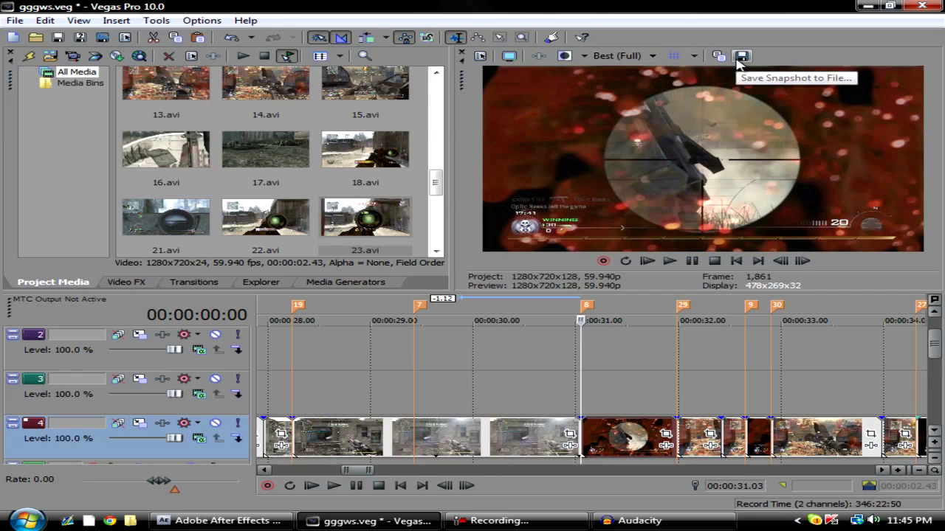
left_click(741, 56)
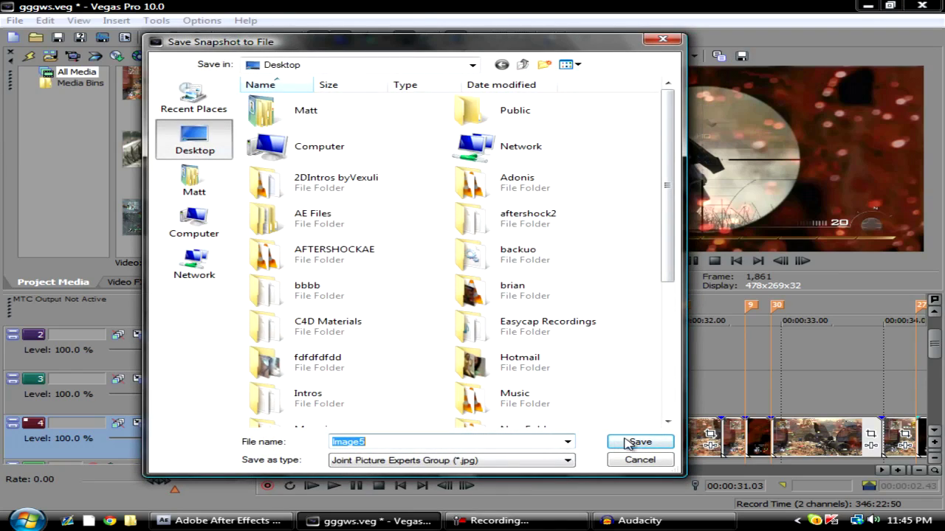
left_click(639, 442)
Add Image5.jpg from the project media to track 3, starting at 00:00:29.38 above the gameplay clip
scroll(288, 177, "down", 5)
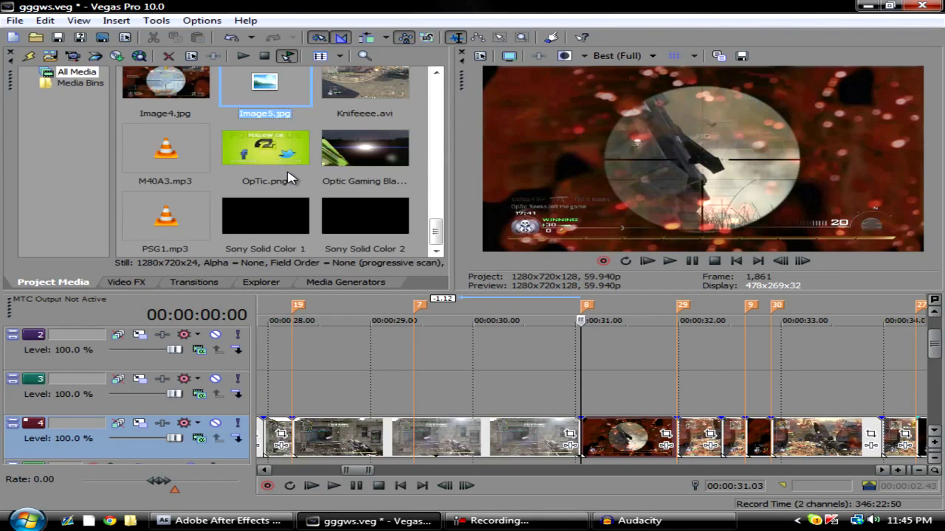
scroll(288, 172, "up", 3)
scroll(288, 174, "down", 2)
left_click_drag(273, 190, 459, 403)
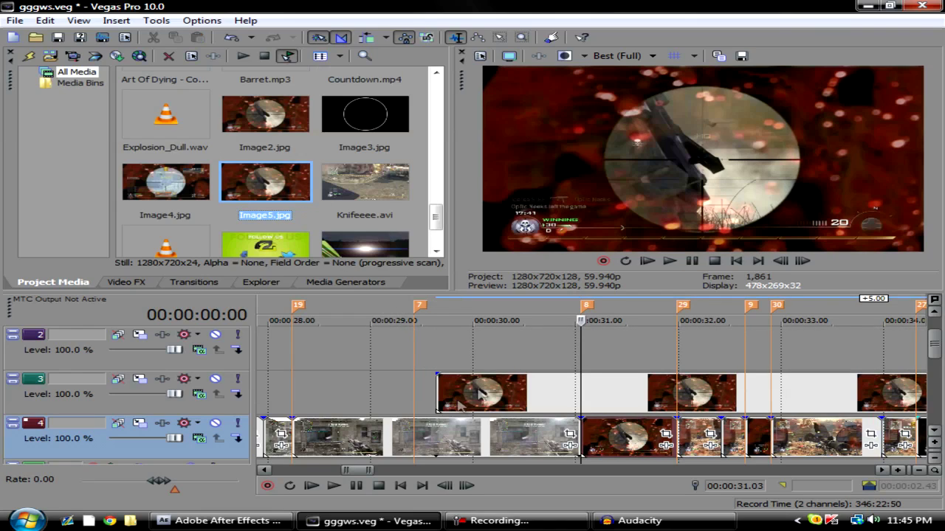
Split the Image5 event on track 3 at marker 8 and delete the part after the split
left_click(436, 396)
left_click(579, 396)
key("s")
right_click(609, 399)
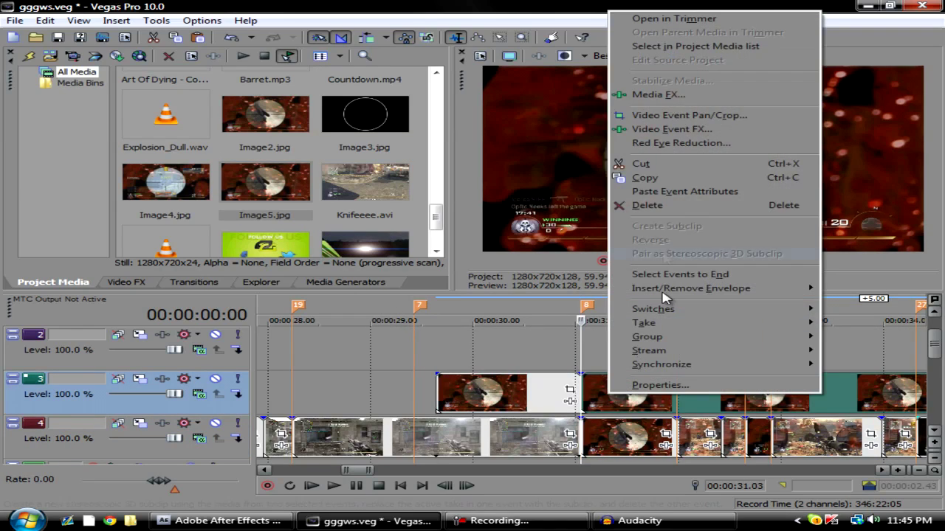
left_click(674, 205)
left_click(454, 395)
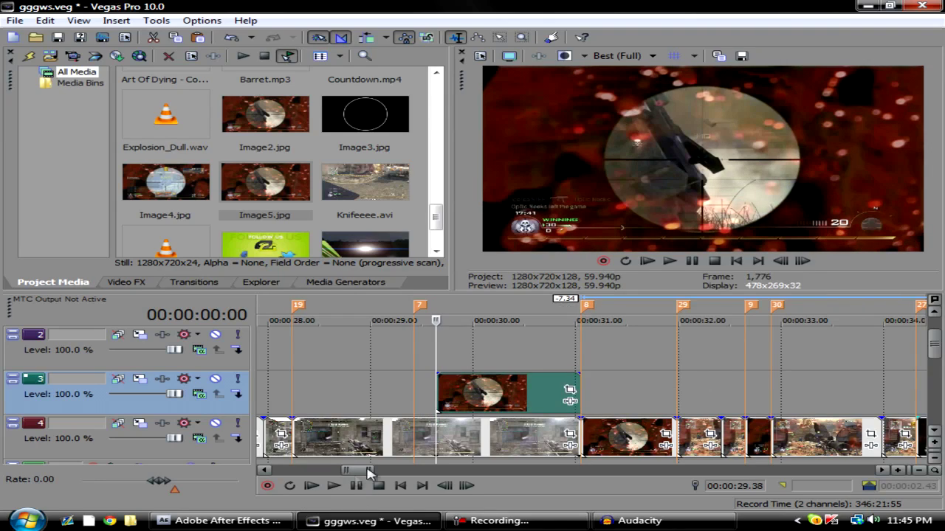
Open Event Pan/Crop for the Image5 event on track 3 and enable its mask
left_click(334, 485)
left_click(569, 391)
left_click_drag(231, 132, 536, 89)
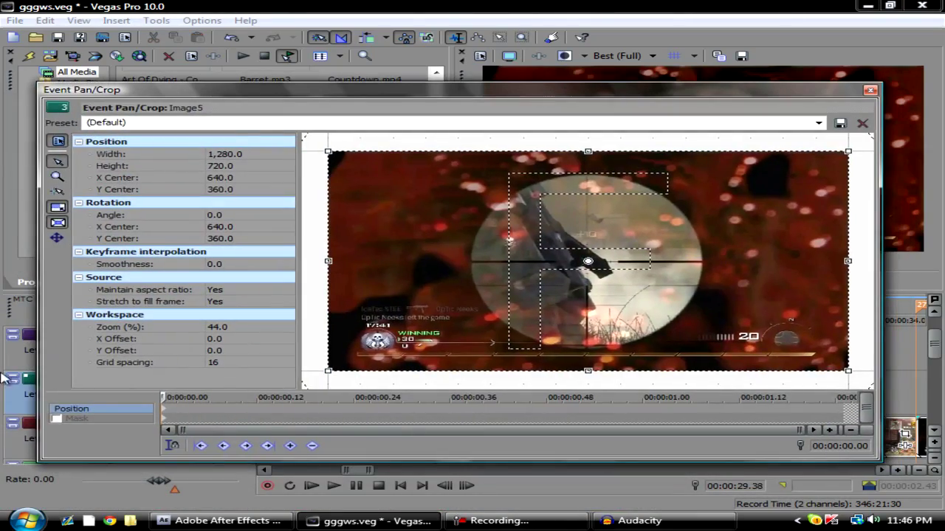
left_click(62, 419)
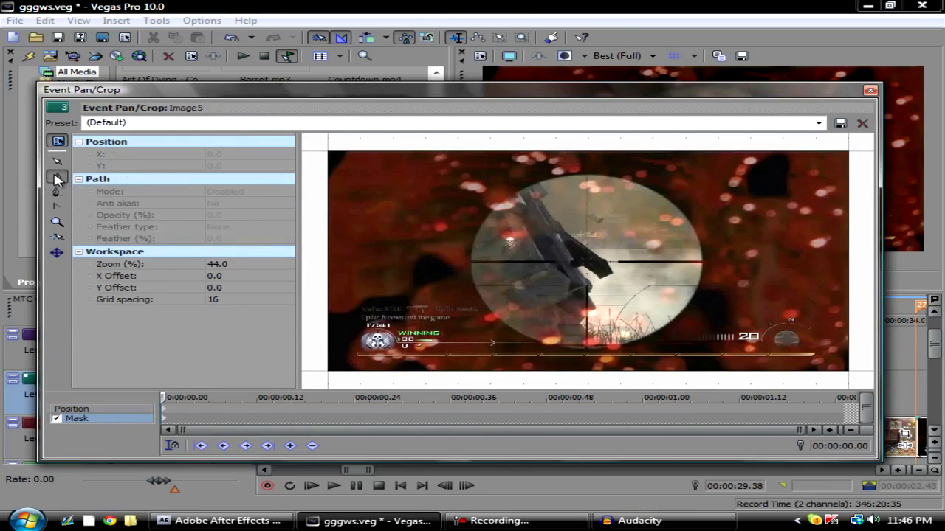
left_click(471, 259)
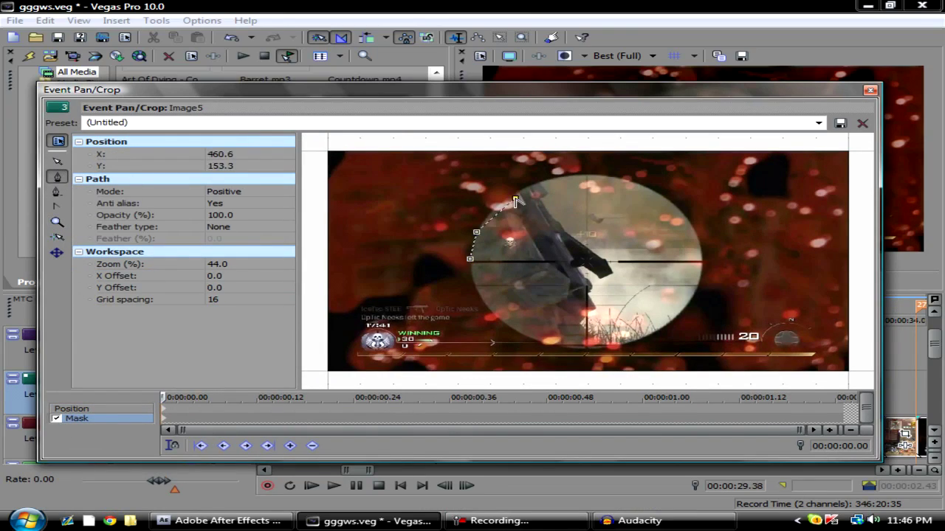
right_click(596, 223)
left_click(618, 235)
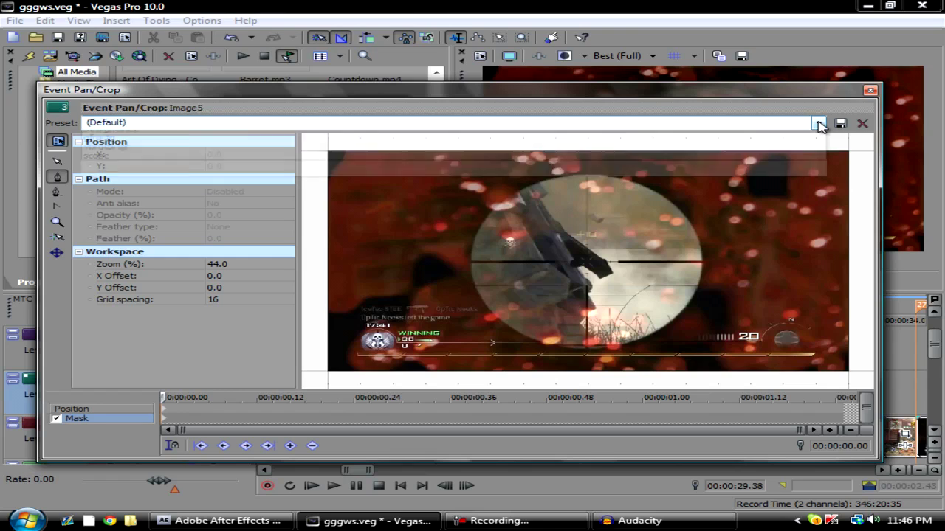
Apply the saved "scope" preset to mask Image5 down to the scope circle, and close Event Pan/Crop
left_click(819, 123)
left_click(329, 288)
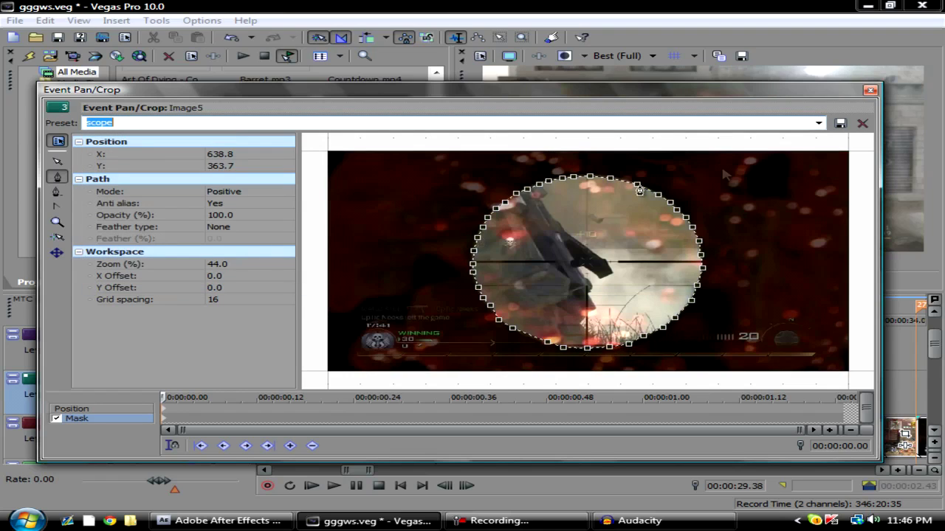
left_click_drag(834, 92, 793, 175)
left_click(829, 174)
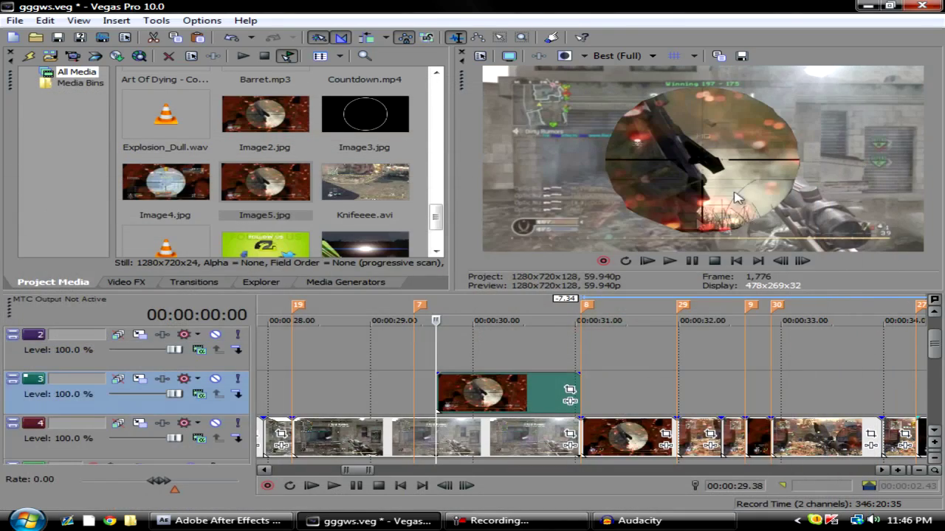
Feather the Image5 scope mask with feather type Both at 1%
left_click(568, 393)
left_click(177, 323)
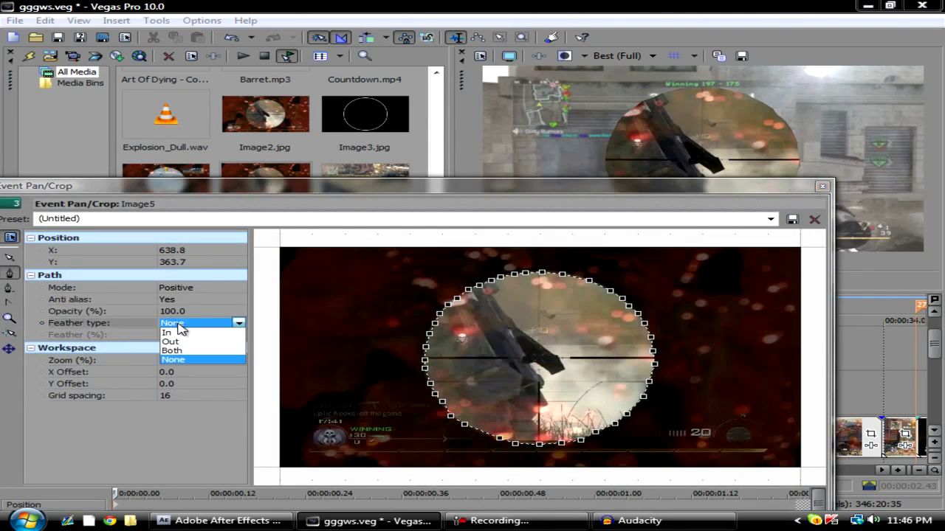
left_click(183, 352)
left_click(186, 335)
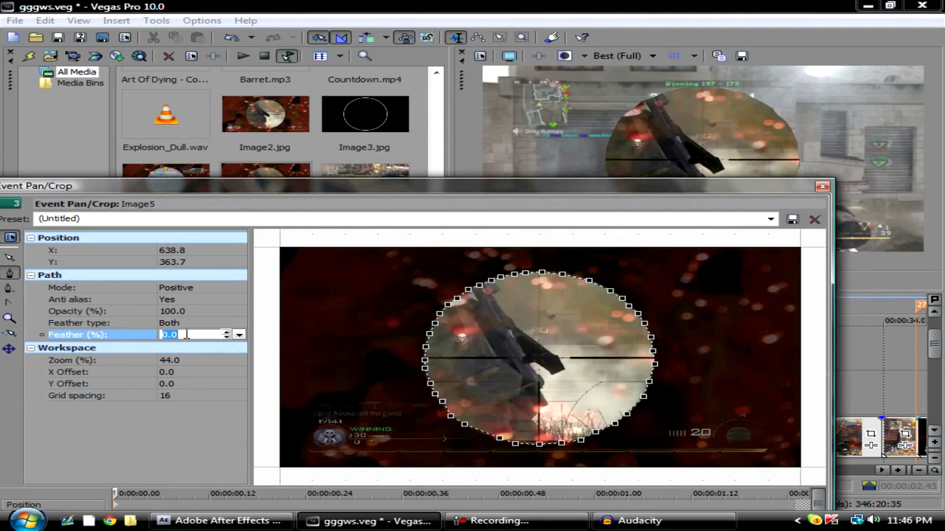
type("1")
key("Return")
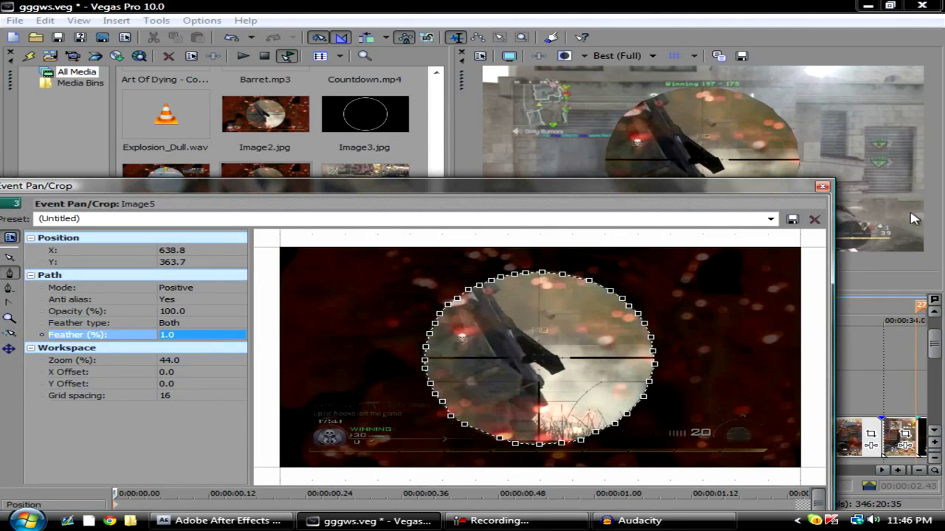
left_click(821, 187)
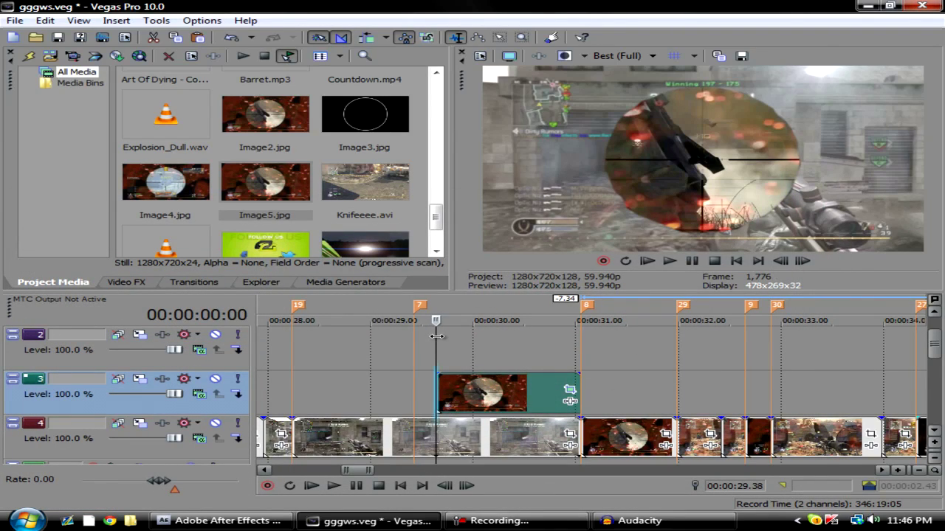
left_click(437, 361)
left_click_drag(364, 115, 439, 347)
left_click(493, 355)
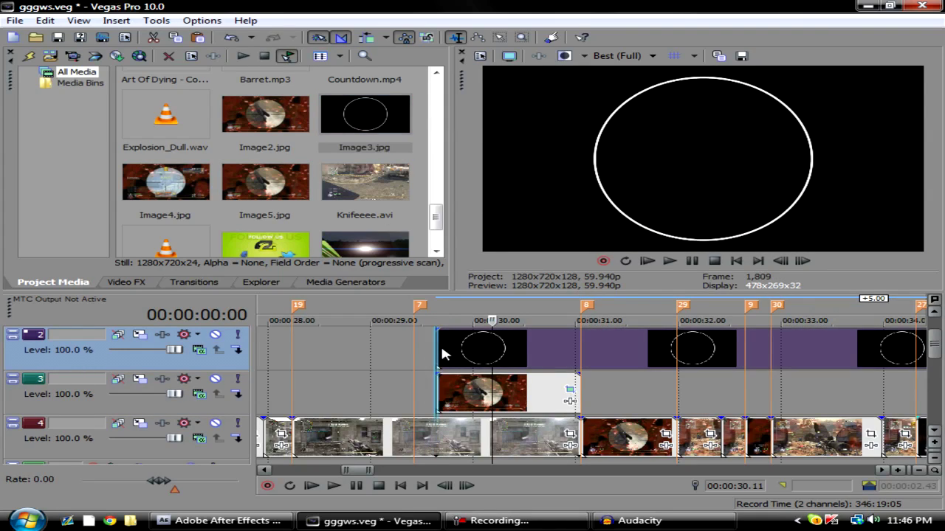
right_click(555, 352)
left_click(567, 322)
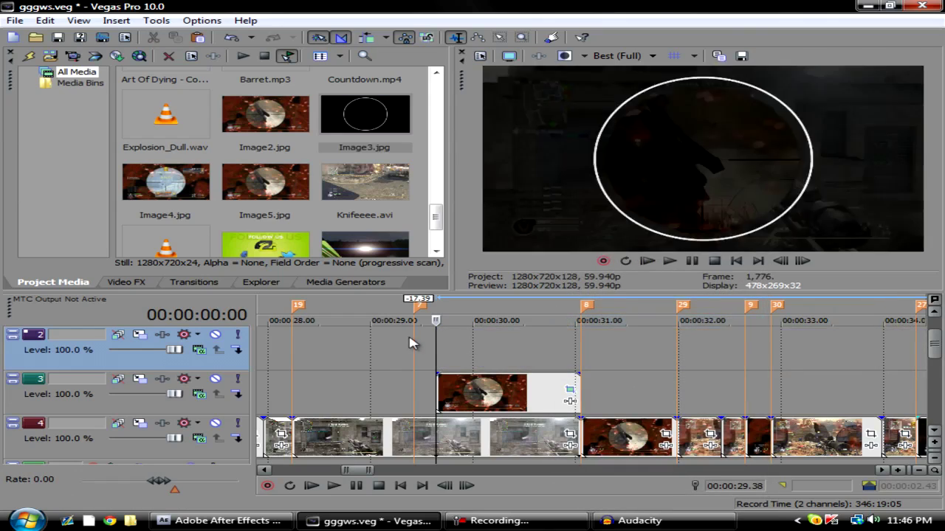
Add a black Solid Color generator to track 2, starting at 00:00:29.38 above the masked scope image
left_click(210, 284)
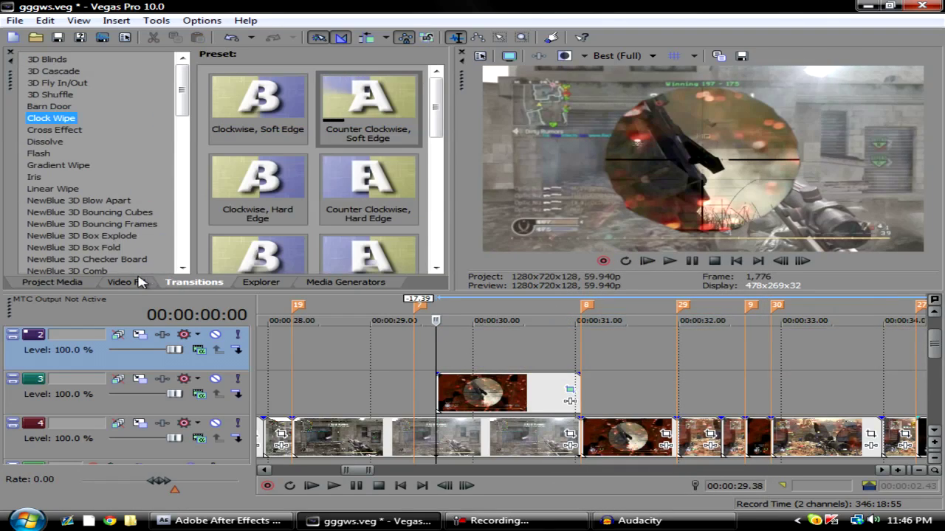
left_click(139, 282)
left_click(384, 285)
left_click(51, 118)
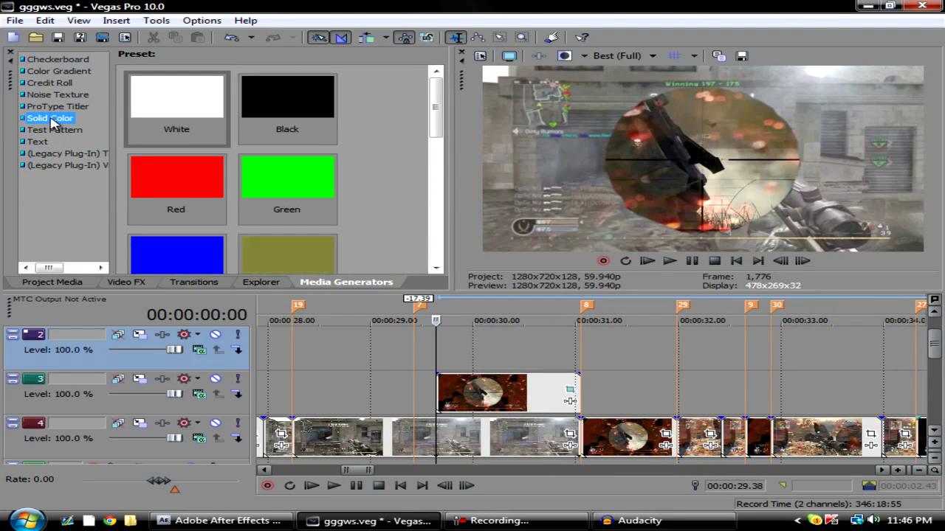
left_click_drag(253, 110, 443, 352)
left_click(516, 146)
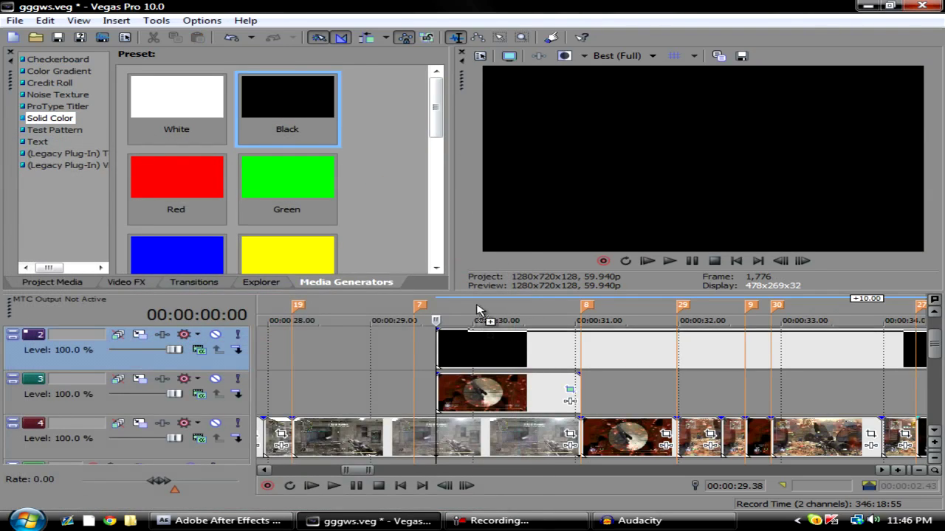
Add a second black Solid Color to track 2, overlapping the first from about 00:00:29.48 to form a crossfade
left_click_drag(463, 347, 464, 347)
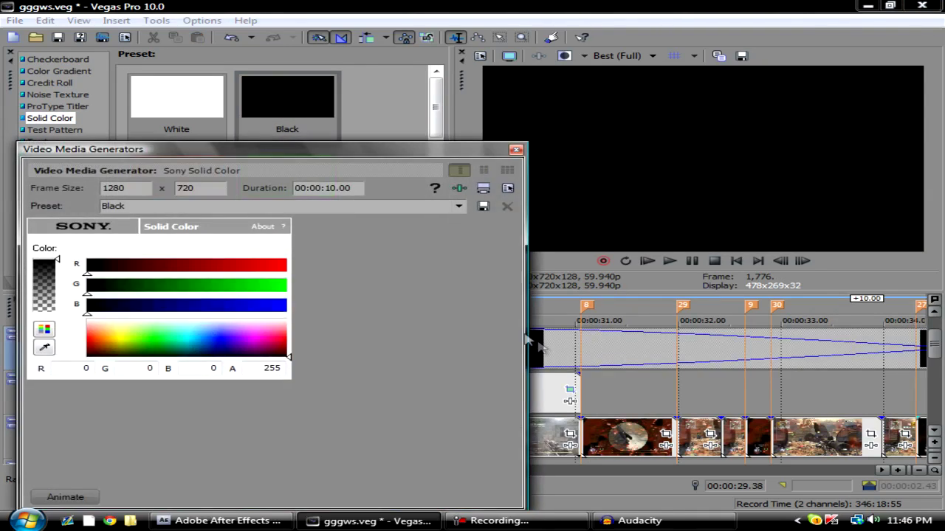
left_click(516, 149)
left_click(453, 352)
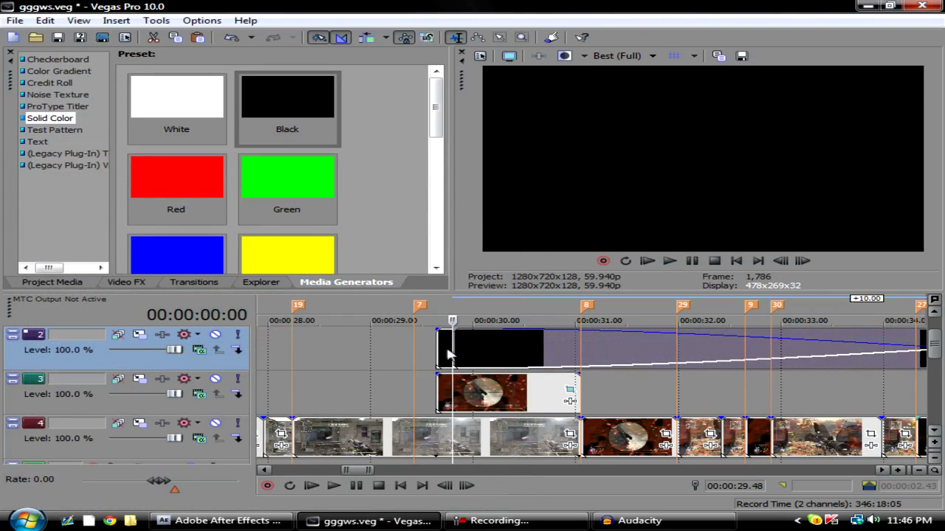
Apply the Iris transition preset "Circle, Out, Center" to the crossfade between the two black solids on track 2
left_click(217, 284)
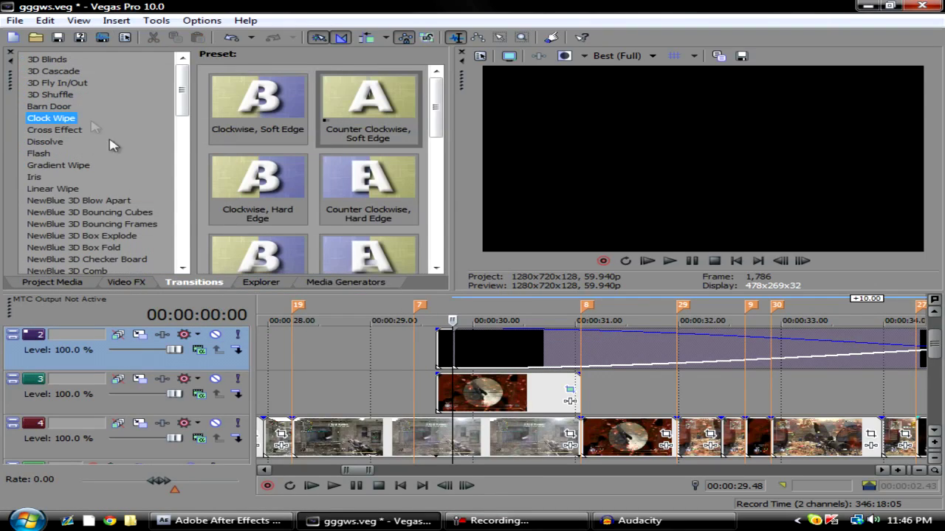
left_click(35, 178)
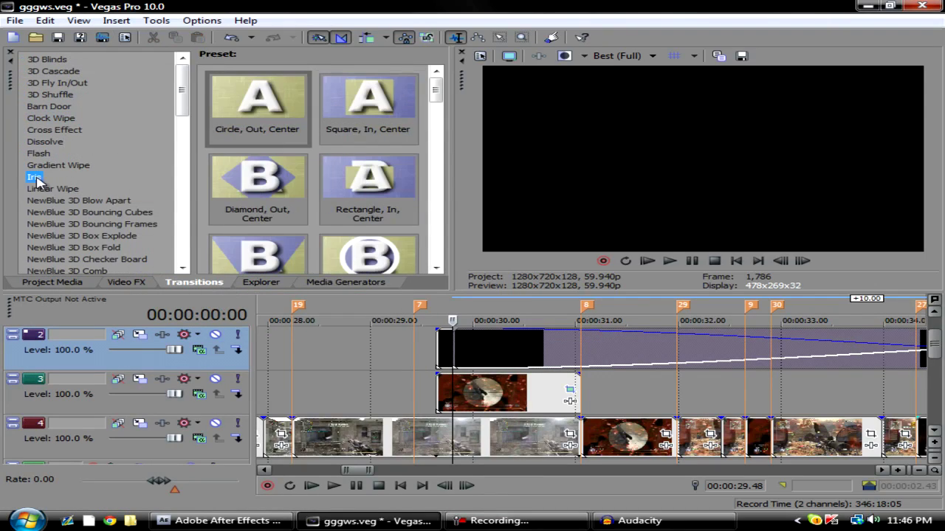
left_click_drag(287, 89, 475, 348)
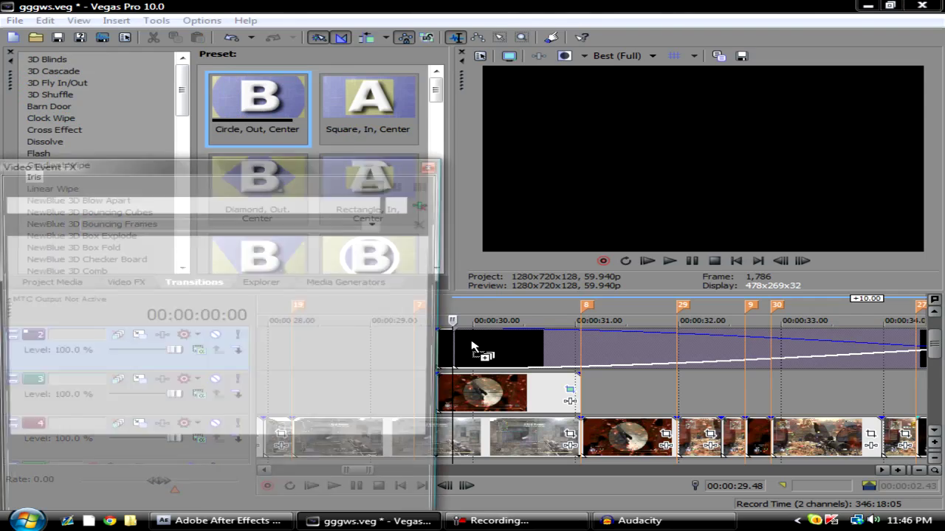
left_click_drag(375, 175, 323, 161)
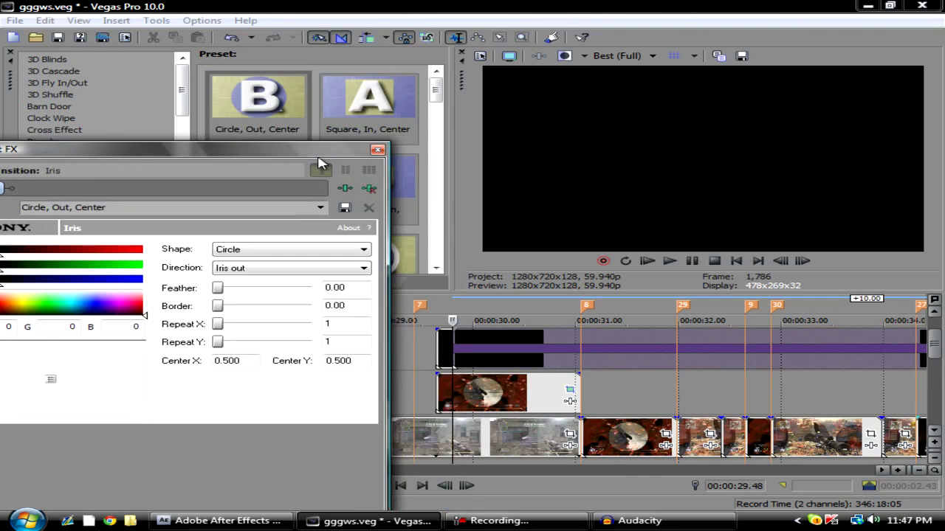
Give the Iris transition a white border of 0.01 and close its settings, checking the ring at 00:00:31.23
left_click(616, 341)
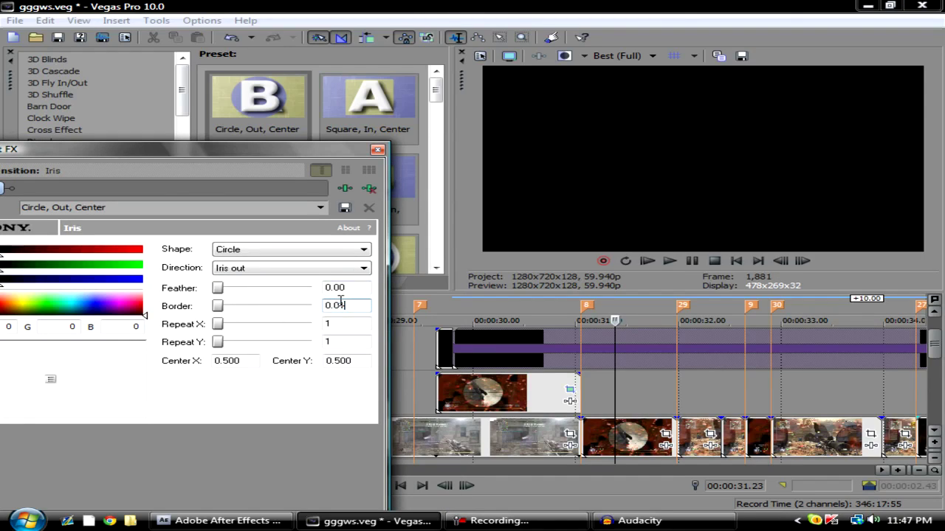
left_click_drag(260, 154, 438, 159)
left_click(222, 312)
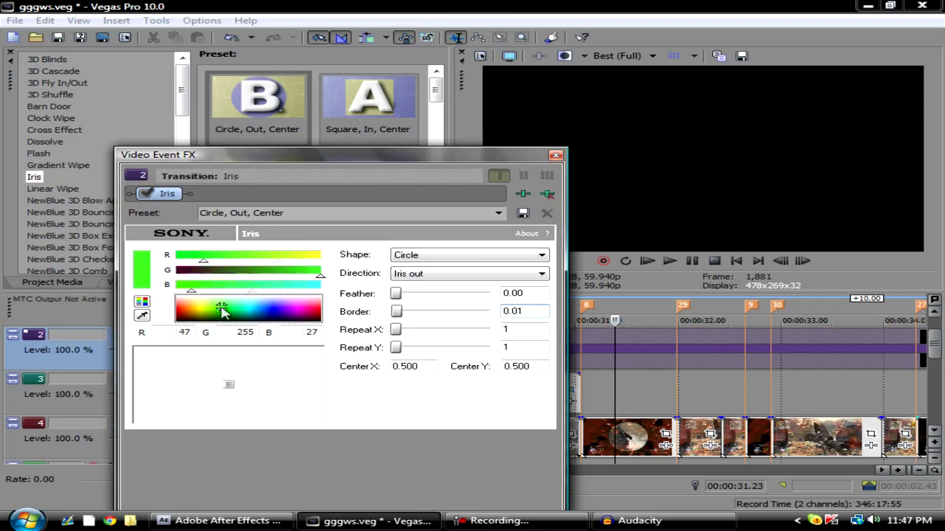
left_click_drag(222, 313, 181, 296)
left_click(556, 155)
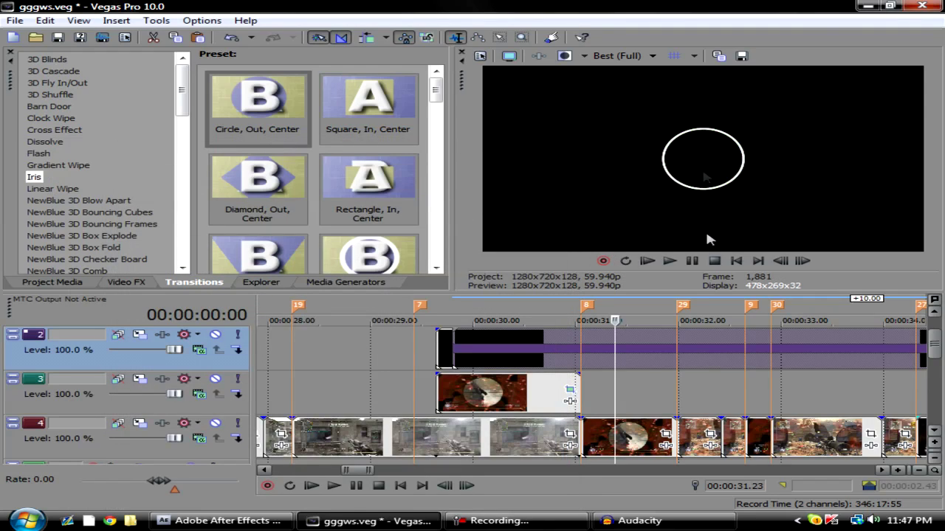
Move the masked scope image under the Iris section near 00:00:33.48 and lower the black solid's opacity to reveal it
left_click_drag(616, 391, 736, 406)
left_click_drag(471, 396, 667, 398)
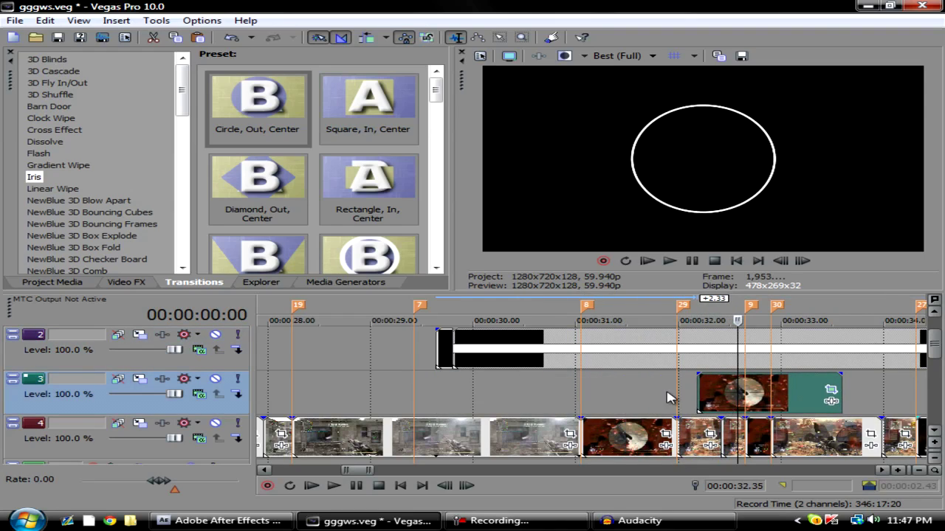
left_click(736, 347)
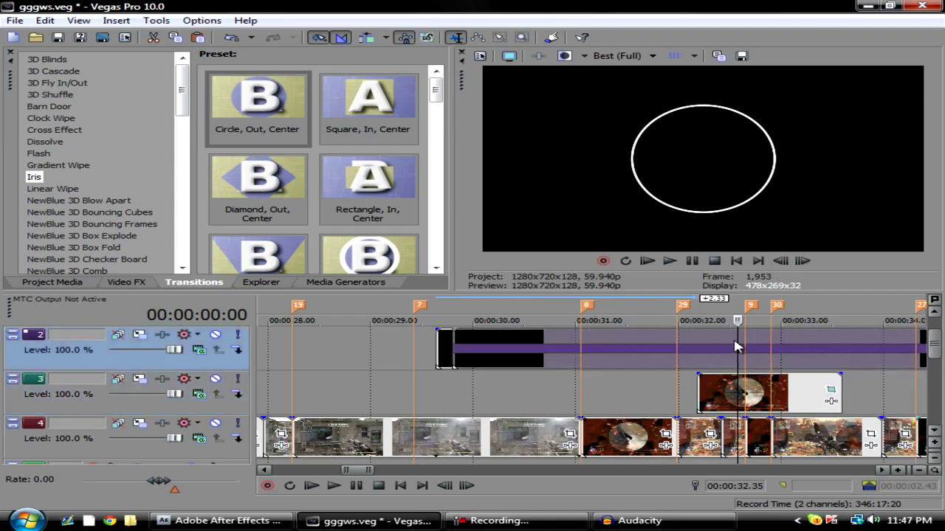
left_click_drag(747, 405, 803, 402)
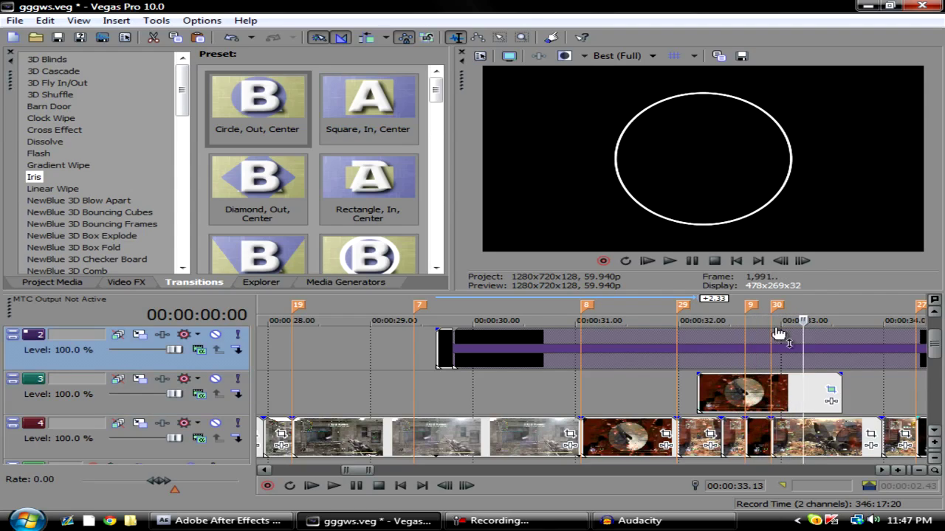
left_click_drag(787, 346, 858, 403)
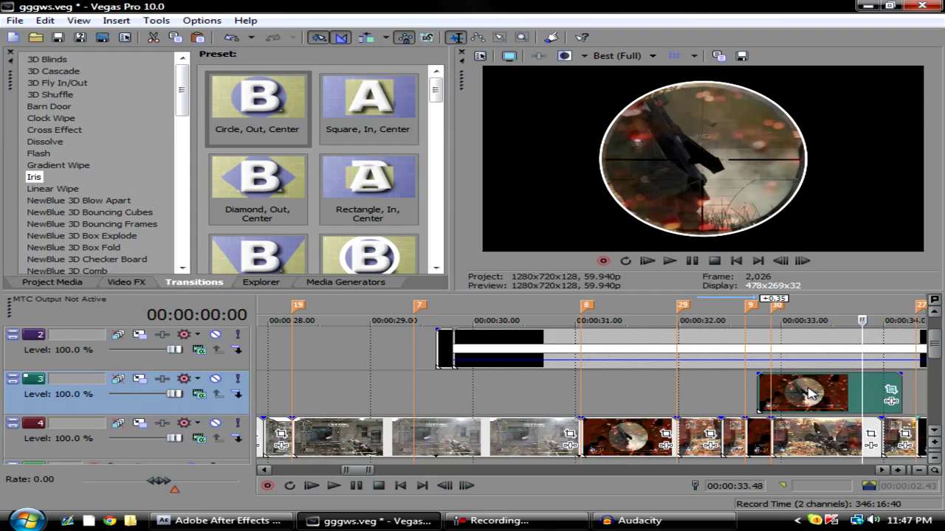
Step back frame by frame to 00:00:33.39, fitting the white ring to the scope's edge
key("Left")
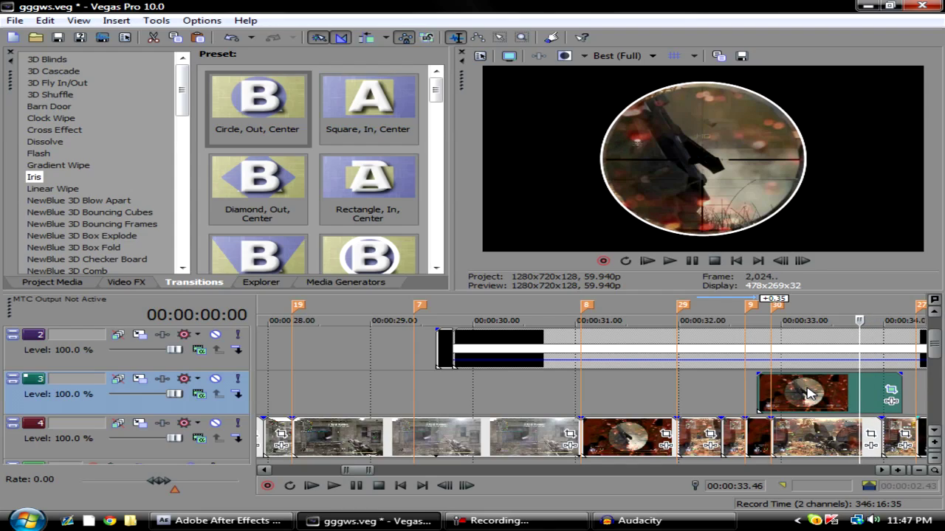
key("Left")
key("Left")
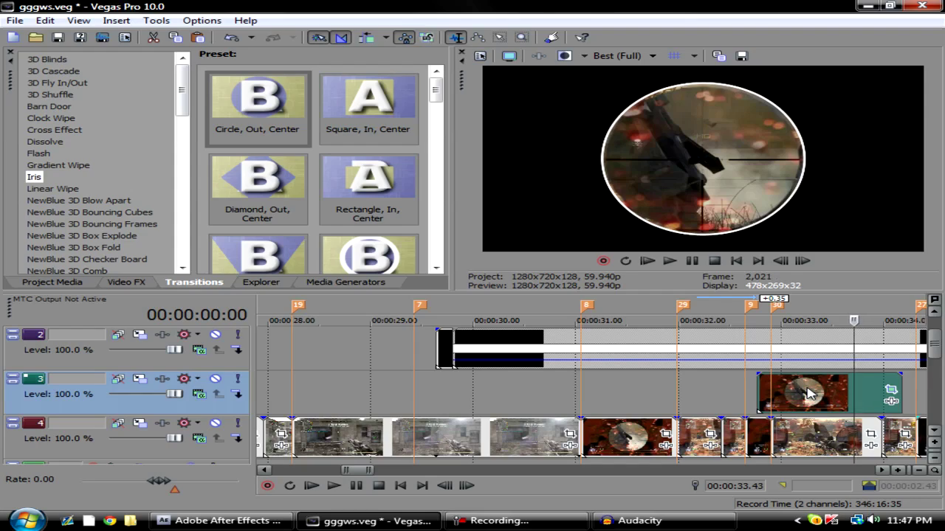
key("Left")
key("Left")
key("Left")
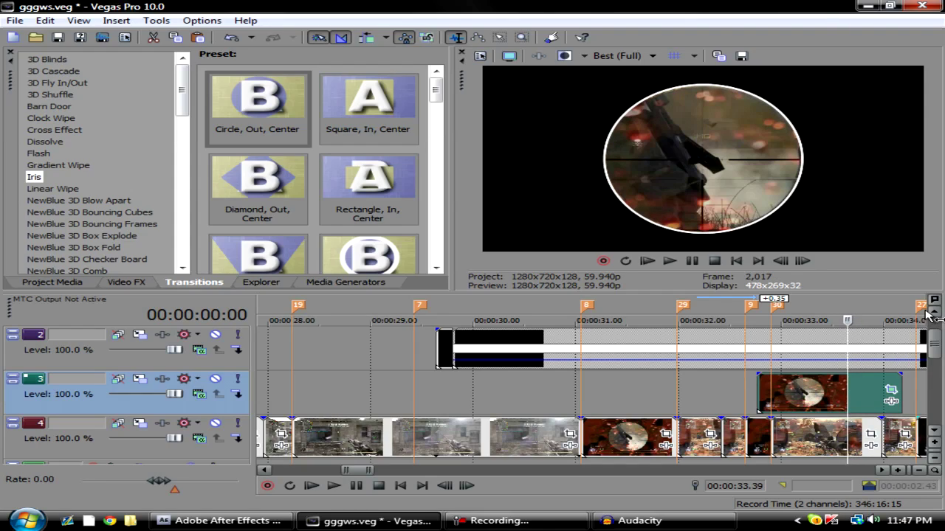
Restore the black solid's full opacity and save a Best (Full) snapshot of the white ring on black
left_click(627, 56)
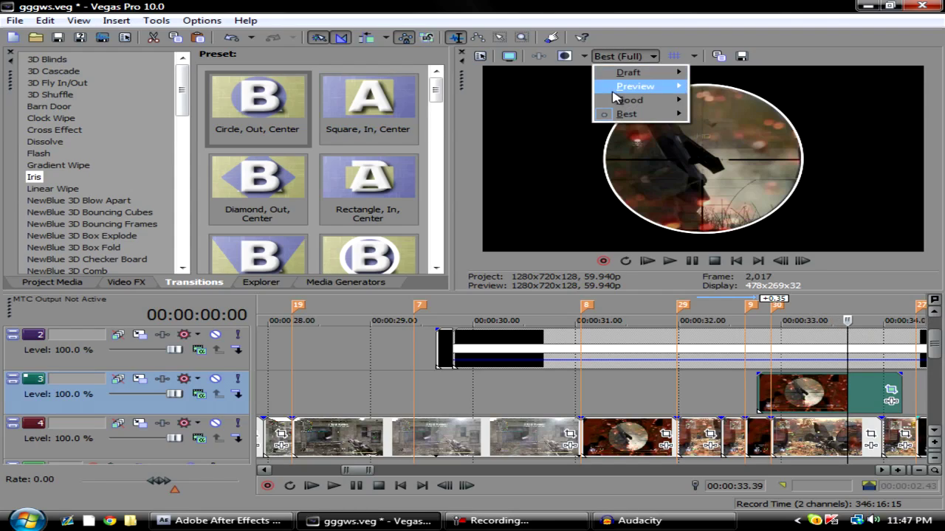
left_click(818, 363)
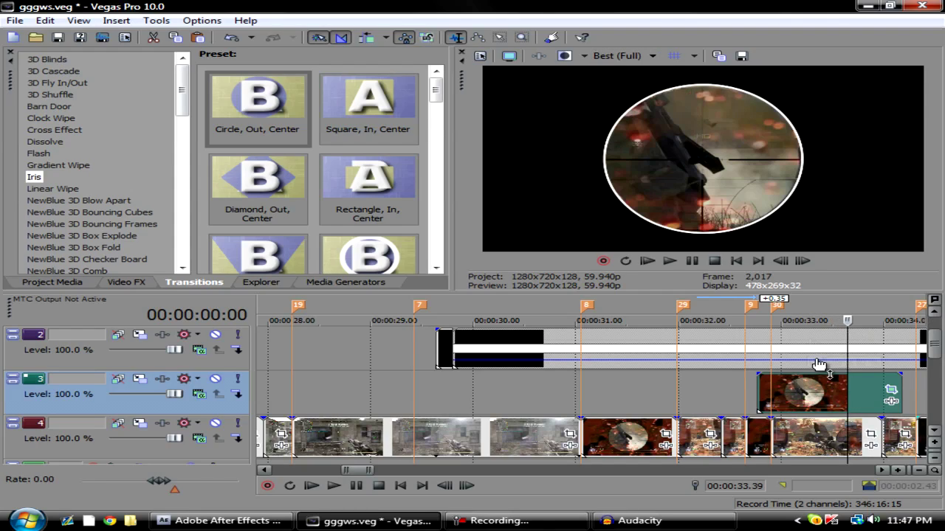
left_click(620, 56)
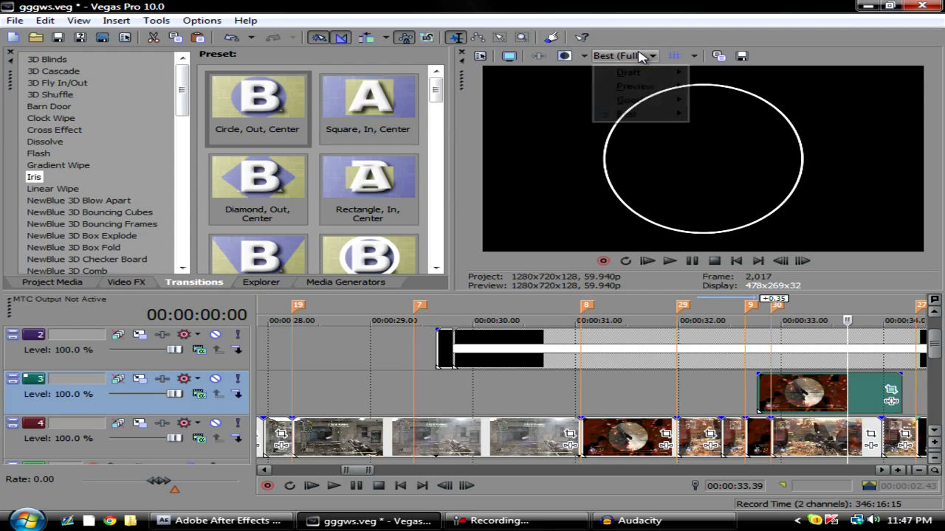
mouse_move(632, 116)
left_click(768, 127)
left_click(720, 56)
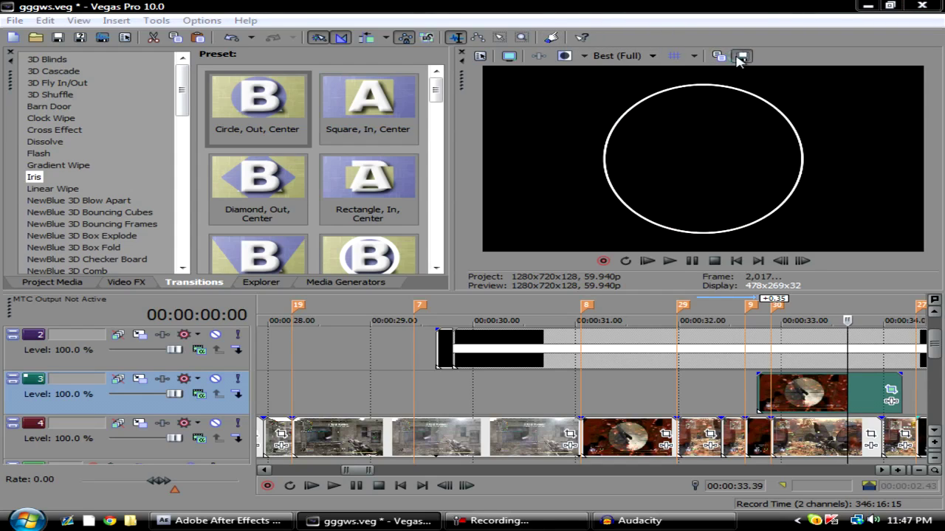
left_click(640, 442)
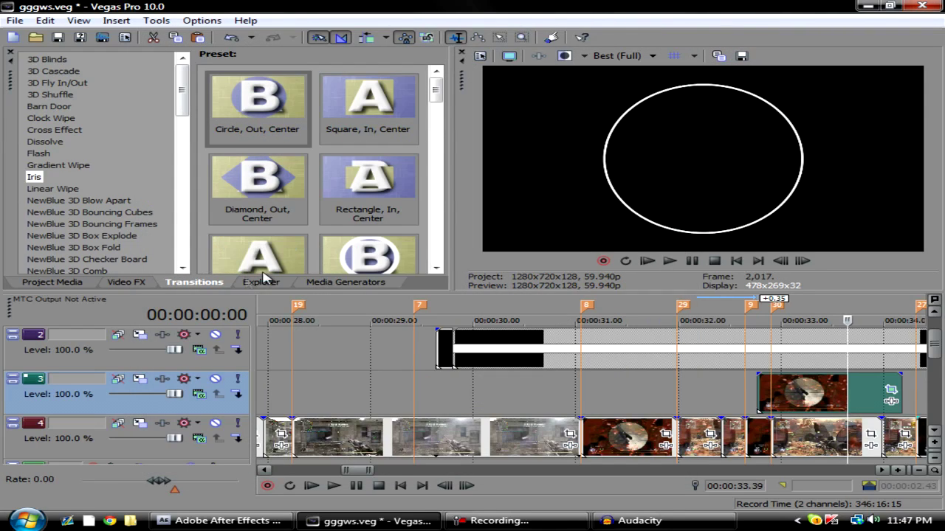
Delete both black solids from track 2 and place the scope image on track 3 from 00:00:29.52 to marker 8
left_click(62, 281)
right_click(542, 337)
left_click(548, 350)
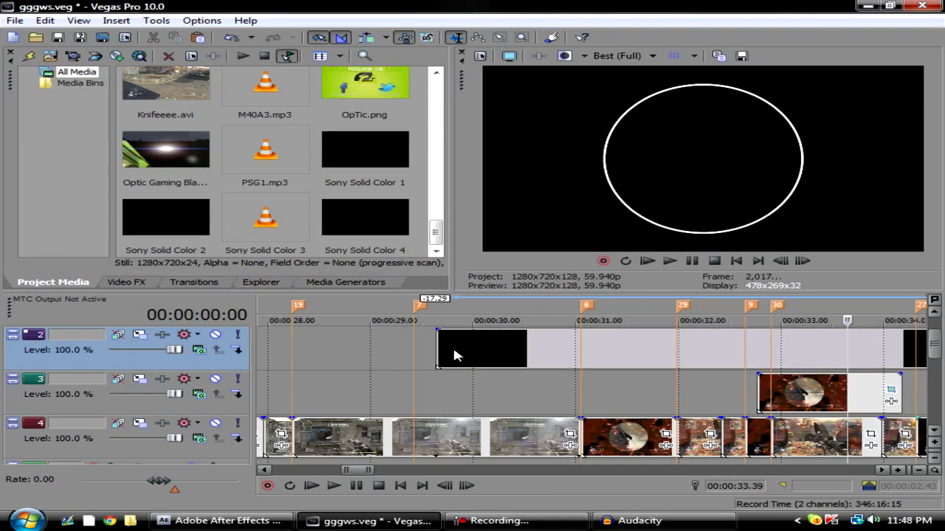
right_click(454, 349)
left_click(493, 188)
mouse_move(796, 397)
left_mouse_down()
mouse_move(454, 397)
mouse_move(467, 398)
left_mouse_up()
Add the ring snapshot Image6.jpg to track 2 at 00:00:29.52, split it at marker 8 and delete the remainder
scroll(263, 177, "up", 3)
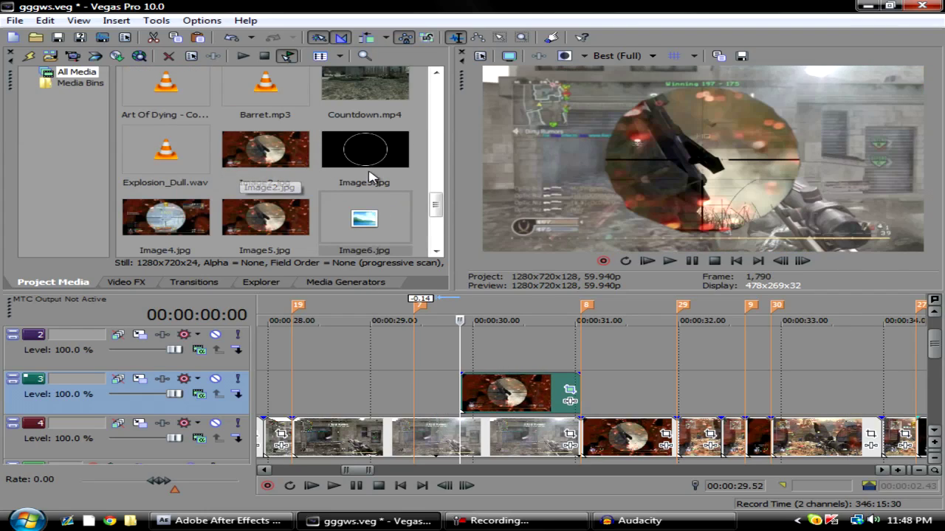
left_click_drag(361, 212, 464, 347)
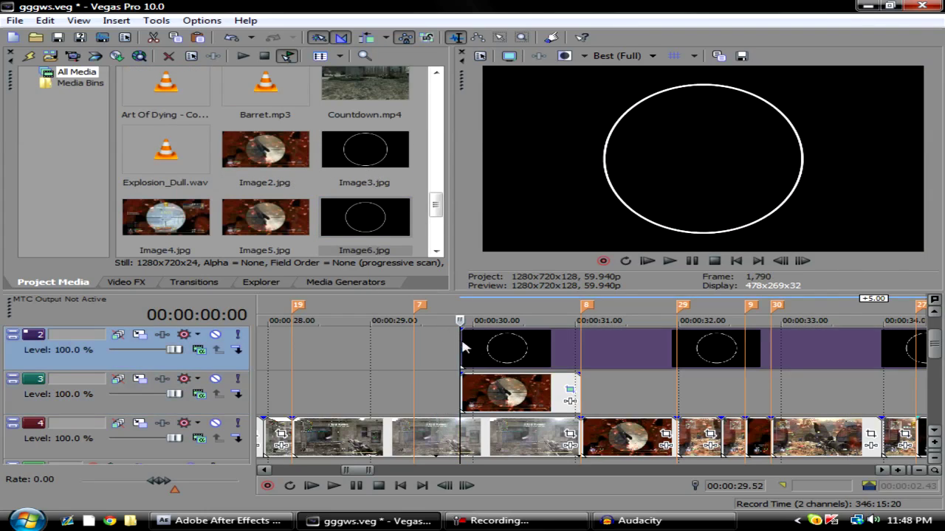
left_click(585, 367)
key("s")
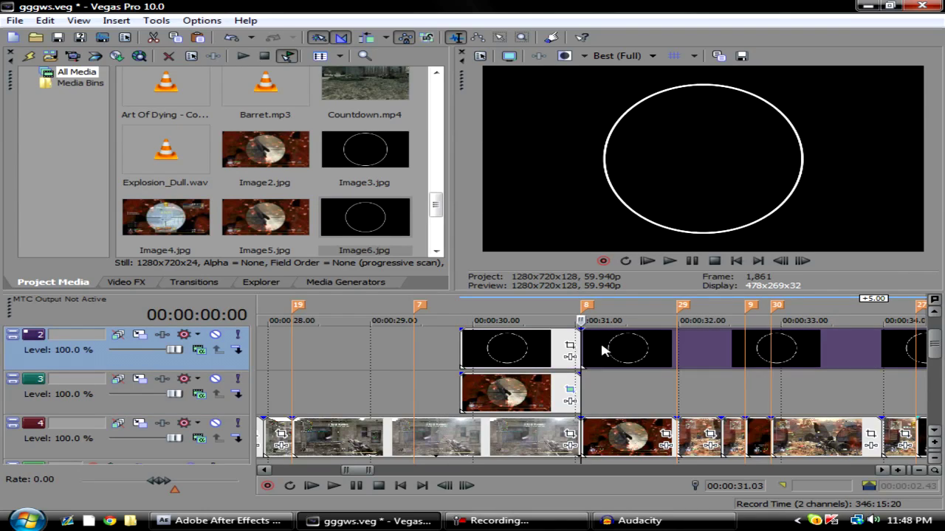
right_click(601, 346)
left_click(640, 325)
Set track 2's compositing mode to Add so the white ring overlays the scope image at 00:00:29.52
left_click(463, 357)
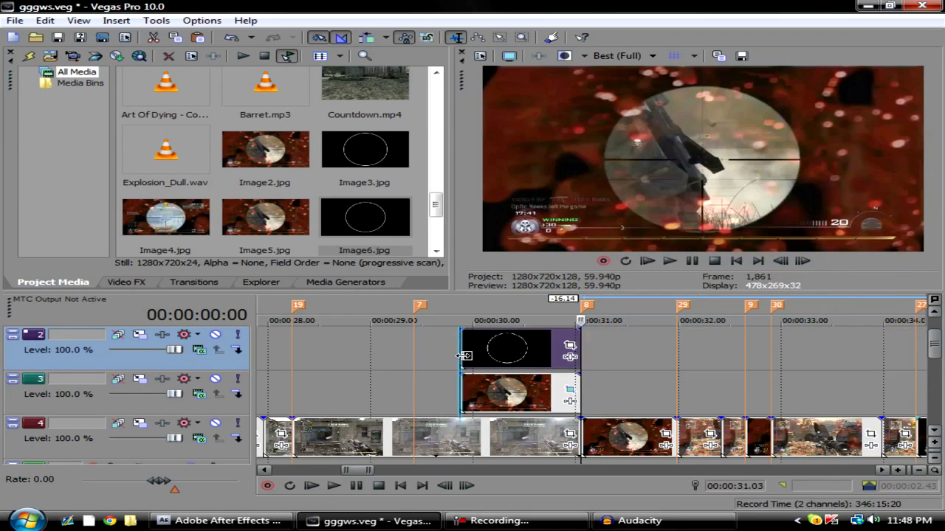
left_click_drag(934, 345, 934, 337)
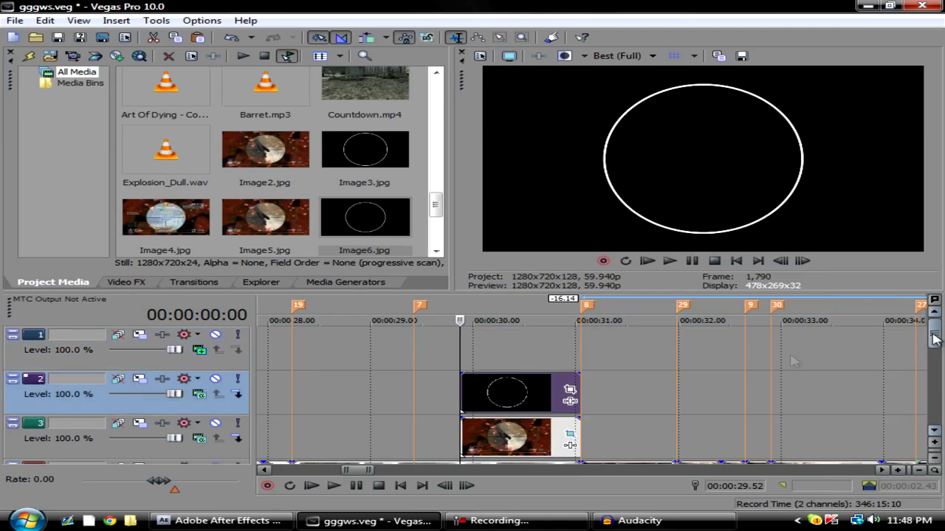
left_click(198, 394)
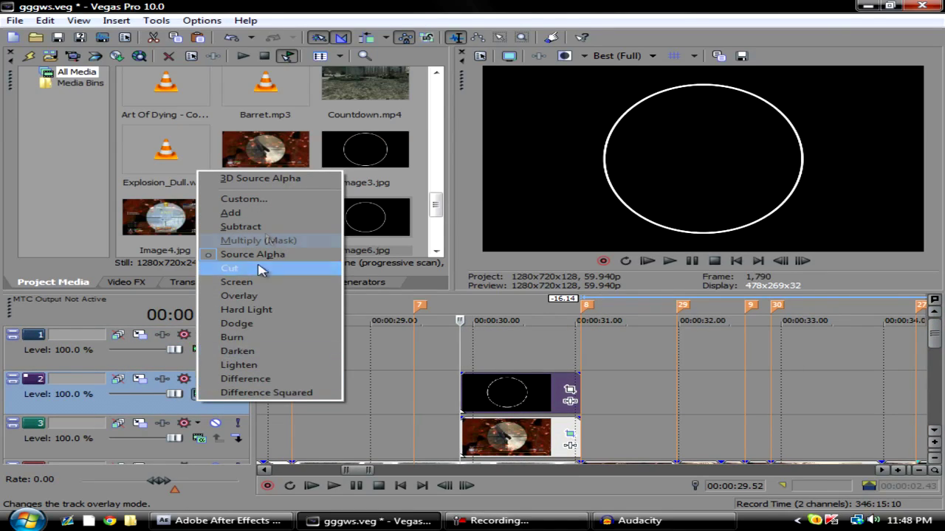
left_click(114, 399)
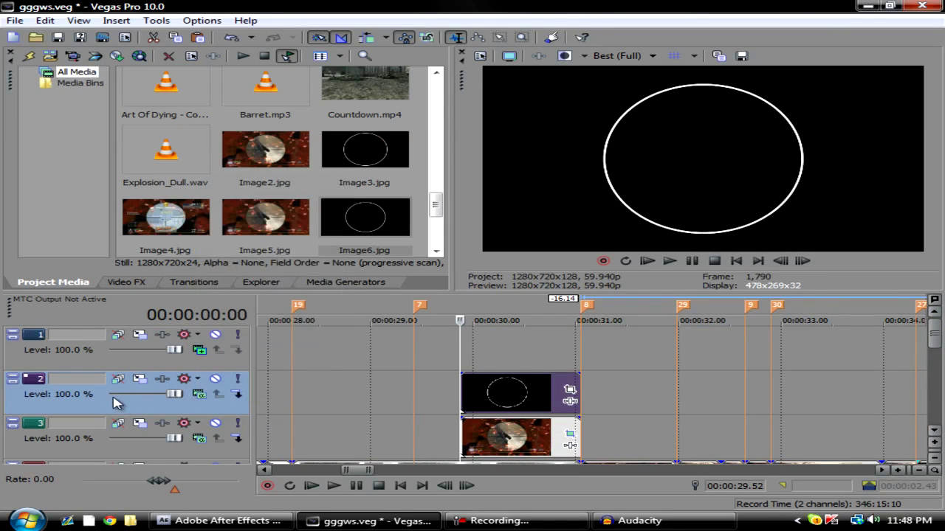
left_click(211, 396)
left_click(277, 214)
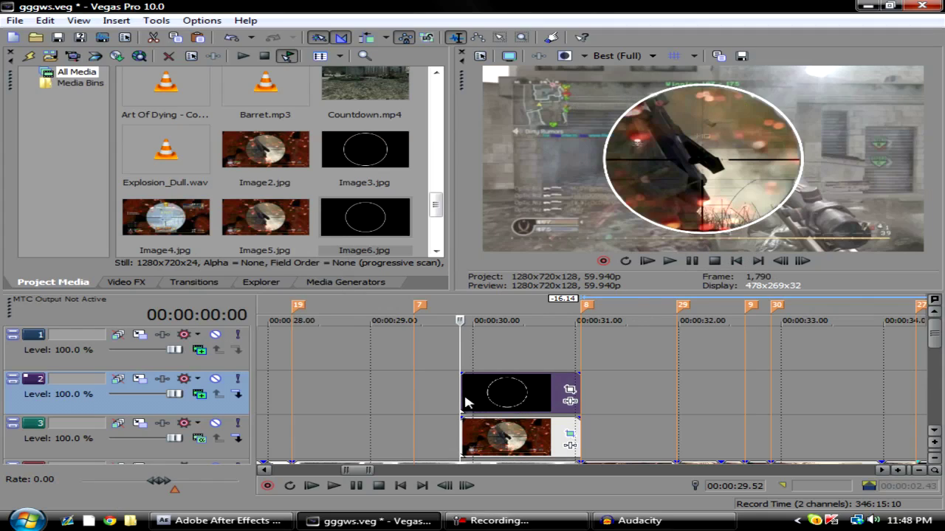
Trim the scope image's start to about 00:00:30.09 and apply the Clock Wipe "Clockwise, Soft Edge" transition to the ring image's start
left_click_drag(470, 446, 499, 446)
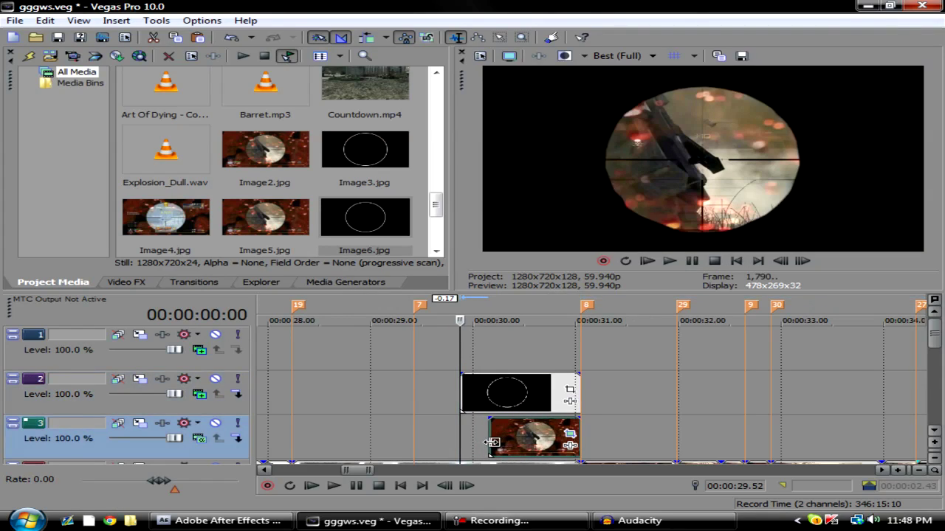
left_click(466, 402)
left_click(127, 283)
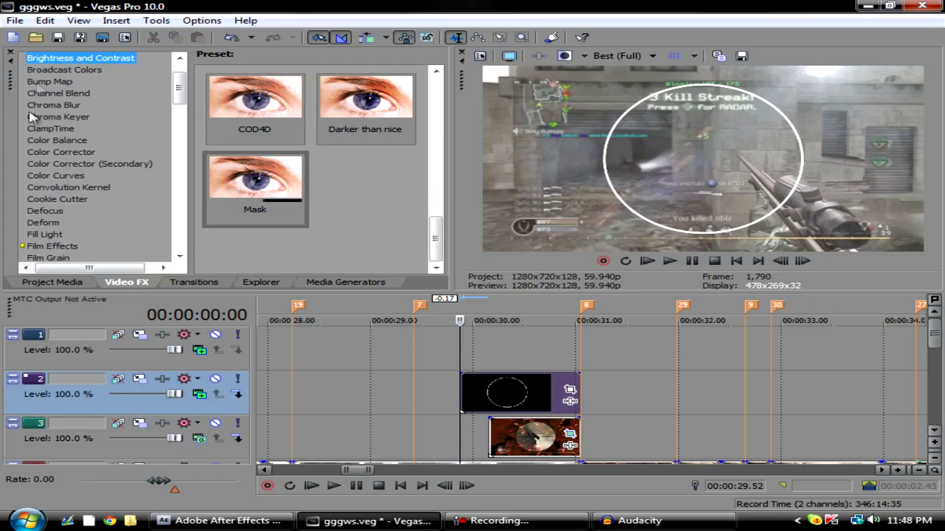
left_click(206, 285)
left_click(67, 84)
left_click(59, 107)
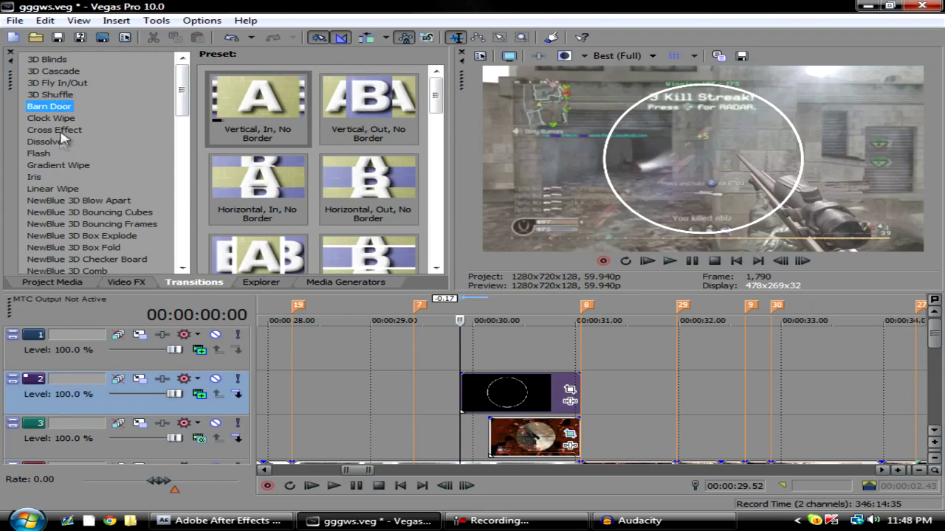
left_click(59, 141)
left_click(68, 131)
left_click(59, 118)
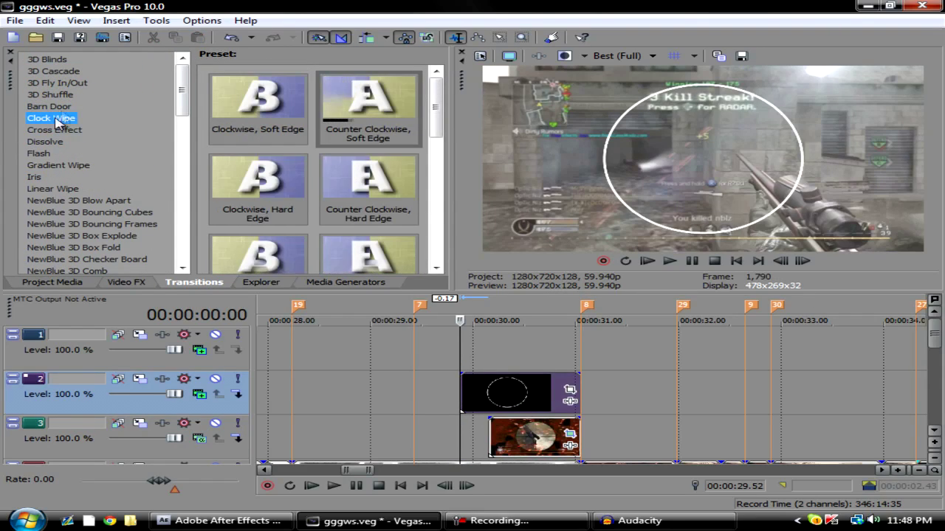
left_click_drag(266, 105, 468, 404)
left_click(556, 155)
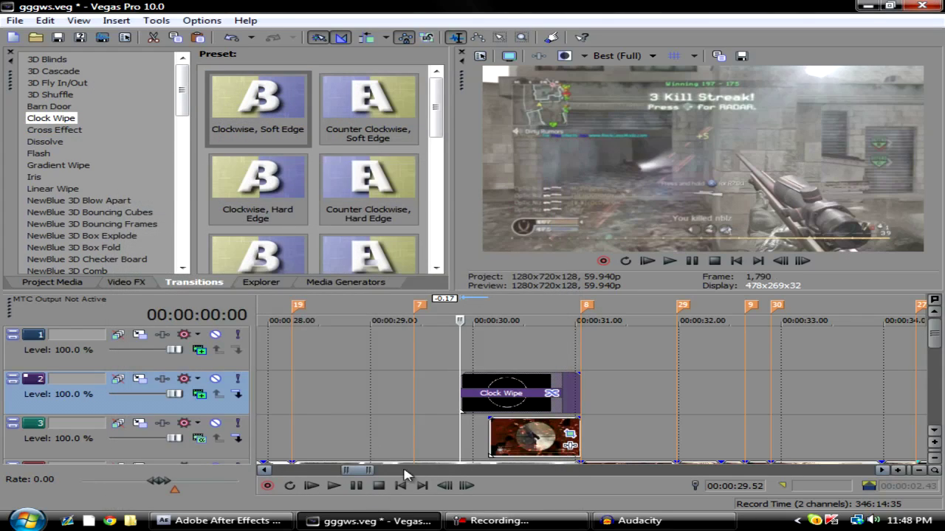
Preview the ring's Clock Wipe and trim the scope image's start on track 3 to 00:00:30.21
left_click_drag(461, 362, 492, 358)
left_click_drag(496, 441, 510, 441)
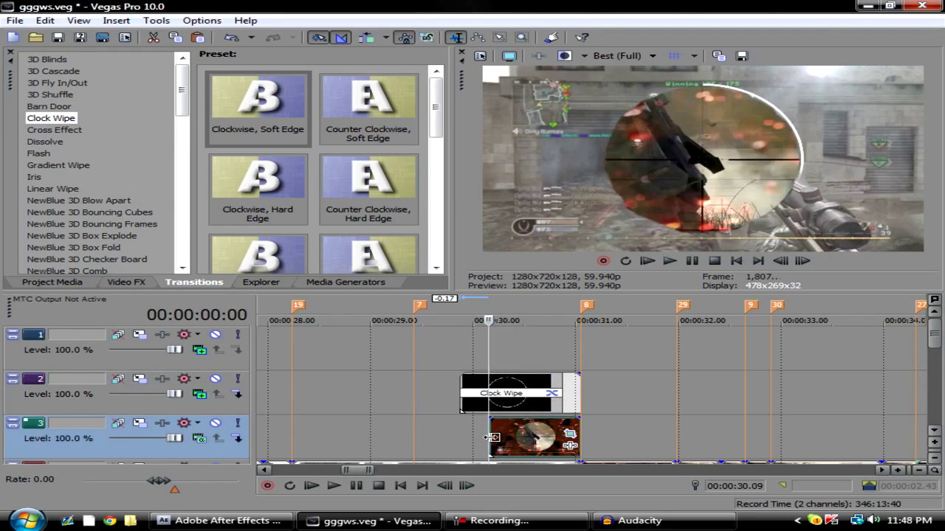
left_click_drag(487, 349, 510, 349)
Apply the 3D Fly In/Out "Default" transition to the start of the scope image on track 3
left_click(57, 83)
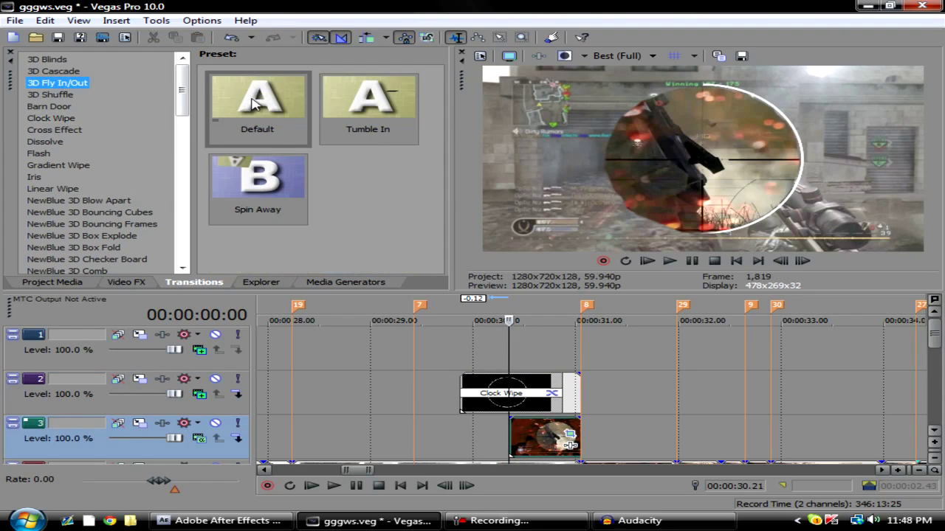
left_click_drag(251, 104, 507, 450)
left_click(556, 155)
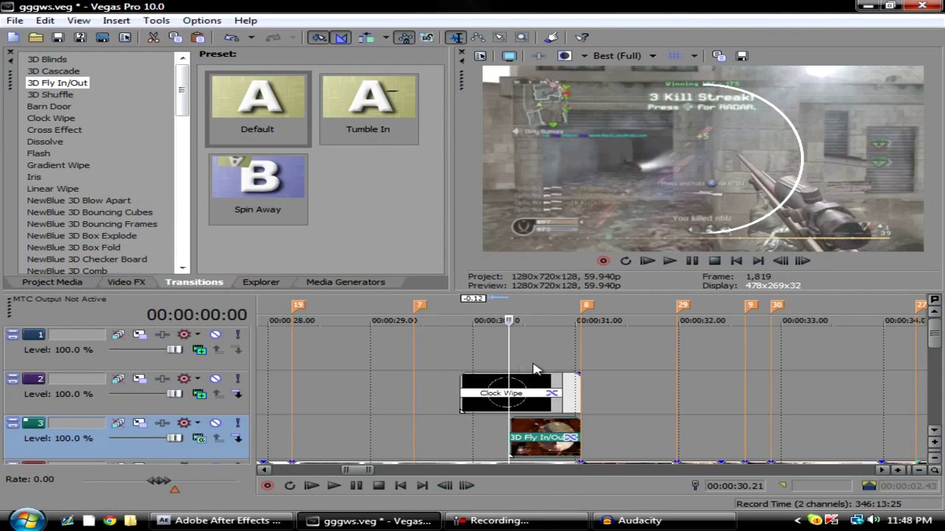
Play the combined ring and scope transitions from 00:00:29.52 to check their timing
left_click_drag(519, 355, 460, 351)
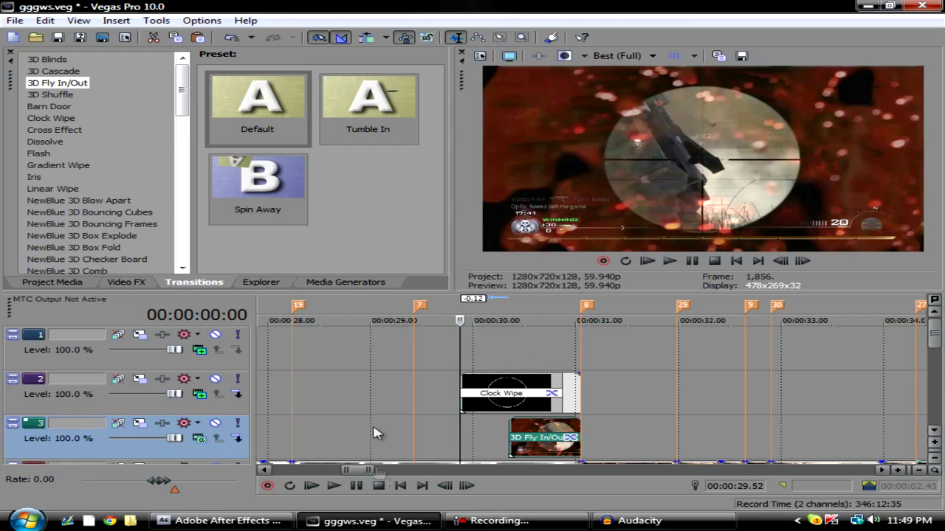
left_click(333, 486)
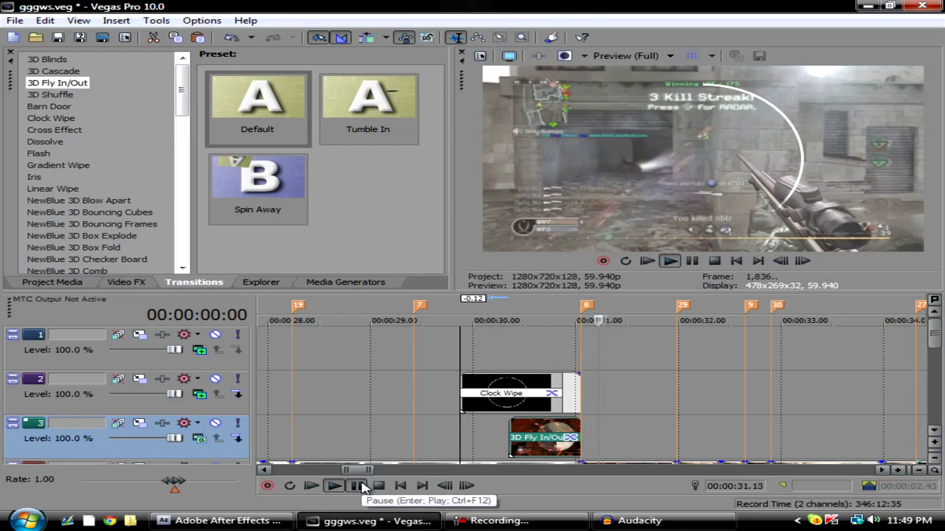
left_click(360, 487)
Prerender the range from 00:00:29.35 to 00:00:31.13 as Video for Windows with the HD 720-60p YUV template
left_click_drag(431, 329, 599, 334)
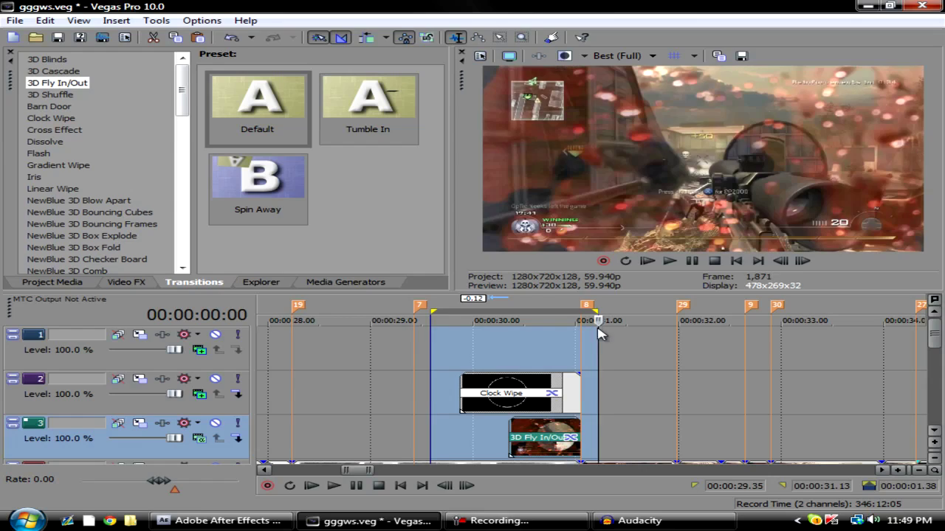
right_click(600, 334)
left_click(627, 438)
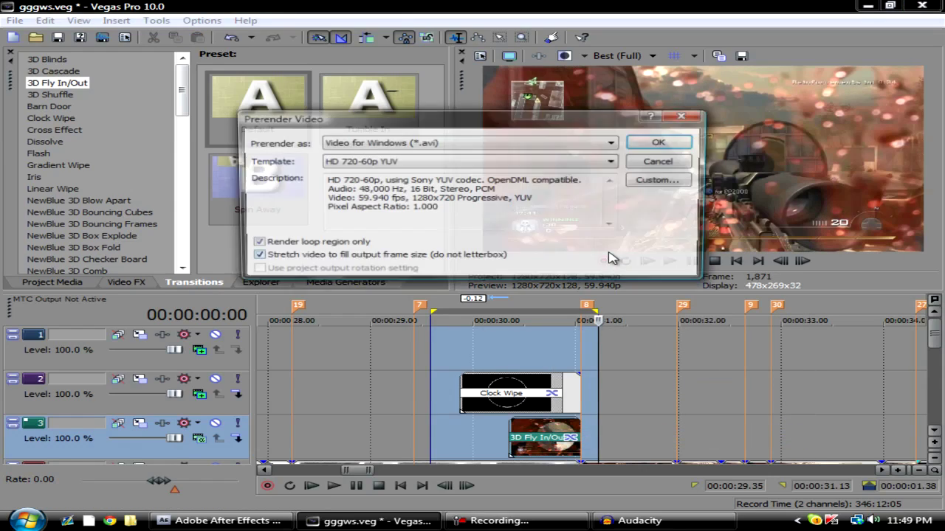
left_click(680, 143)
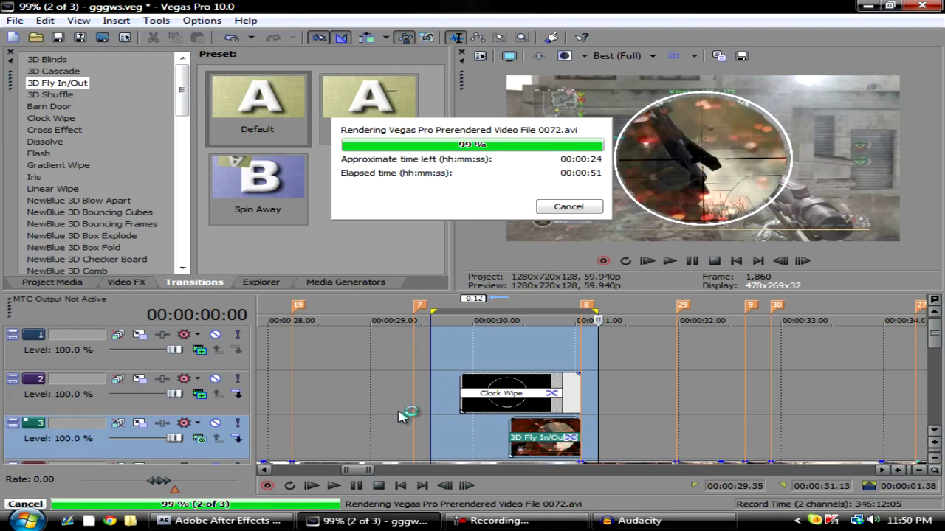
Play back the prerendered scope transition and replay it from 00:00:29.47
left_click(356, 486)
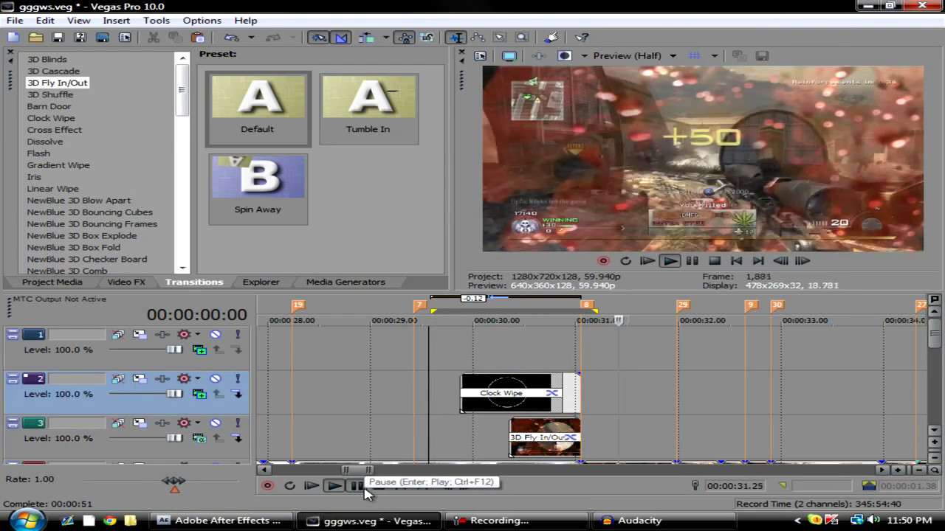
left_click(377, 485)
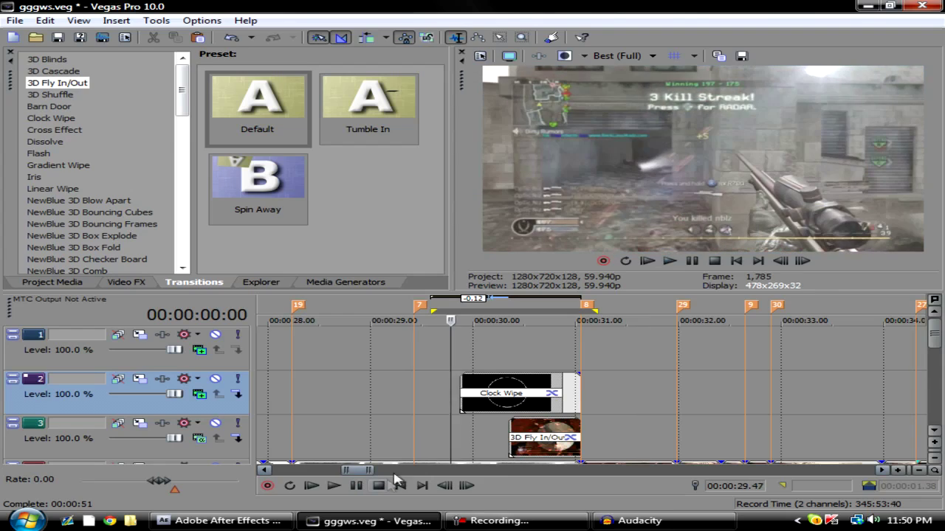
left_click(358, 487)
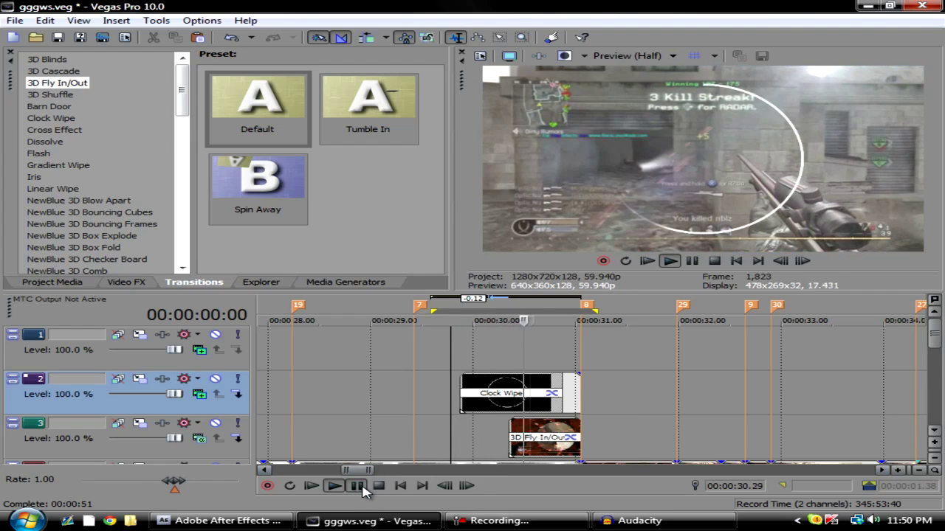
left_click(357, 485)
Examine the shatter-style scope transition on tracks 3 and 4 around 00:00:38.50
left_click_drag(372, 470, 381, 472)
left_click_drag(935, 336, 935, 358)
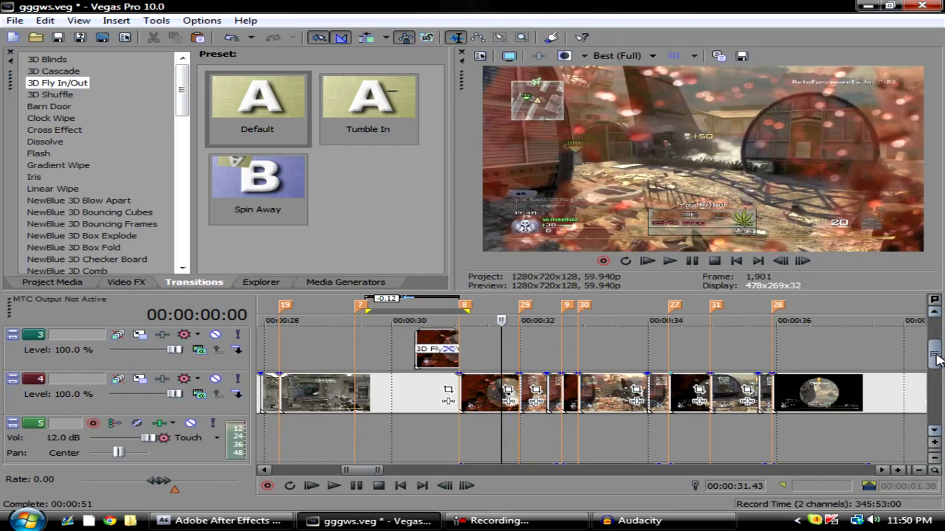
left_click_drag(511, 352, 883, 356)
mouse_move(377, 471)
left_mouse_down()
mouse_move(397, 471)
mouse_move(385, 474)
left_mouse_up()
left_click(510, 356)
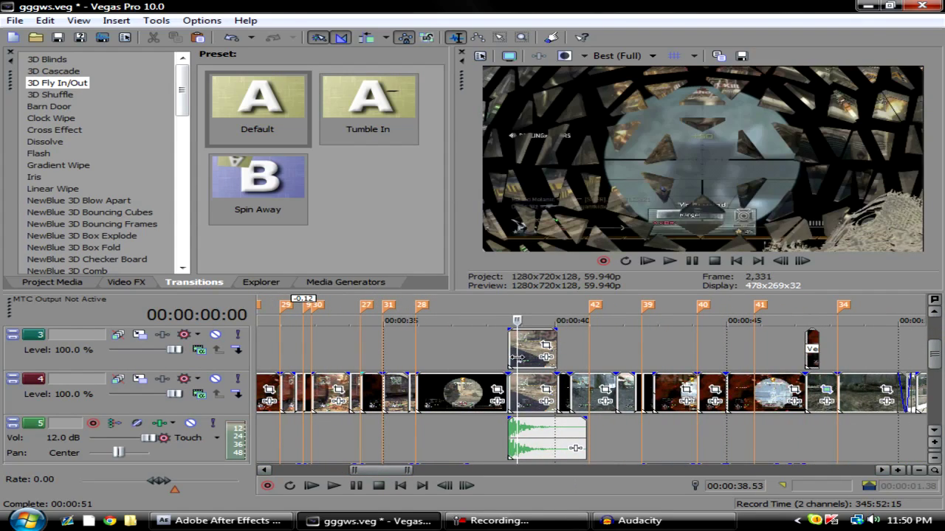
left_click(514, 358)
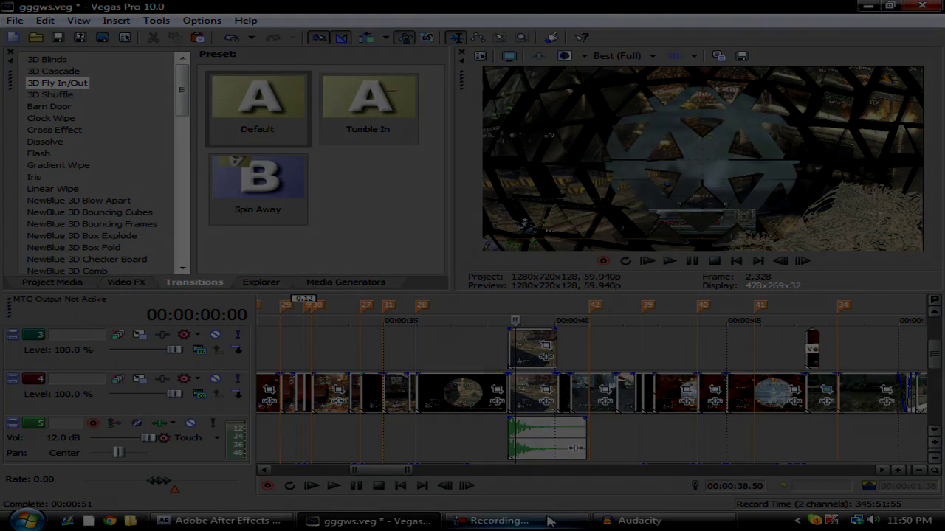
left_click(549, 521)
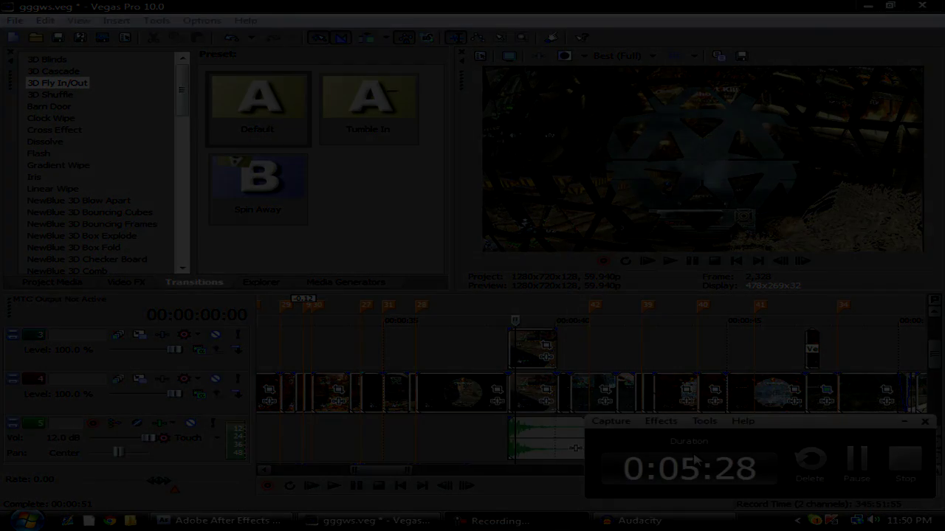